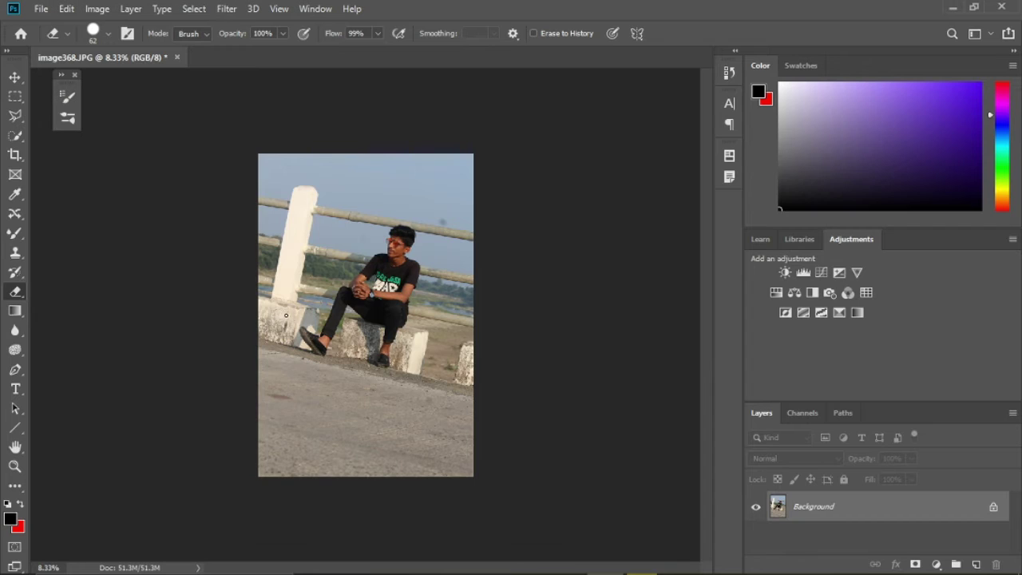
Outline the sky above the top rail and the post with the Polygonal Lasso, closing the selection around the photo's upper edge
{"action": "scroll", "coordinate": [444, 269], "scroll_direction": "up", "scroll_amount": 7}
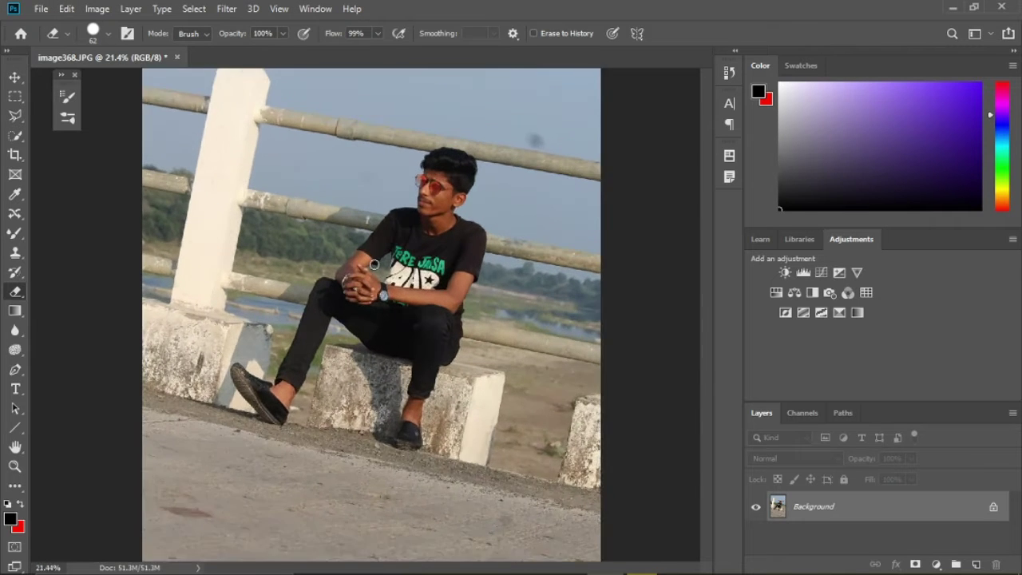
{"action": "scroll", "coordinate": [458, 271], "scroll_direction": "down", "scroll_amount": 4}
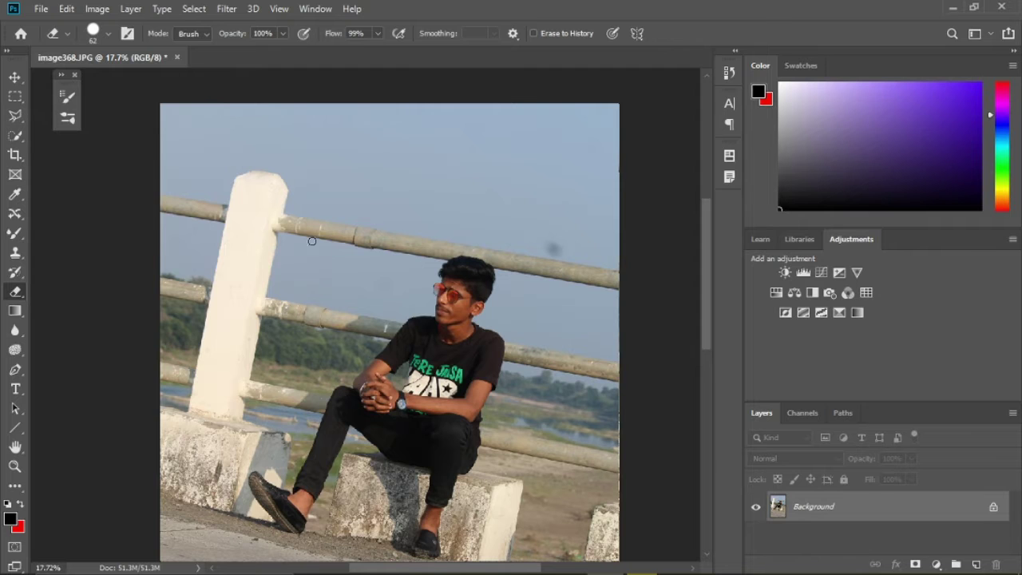
{"action": "left_click", "coordinate": [18, 117]}
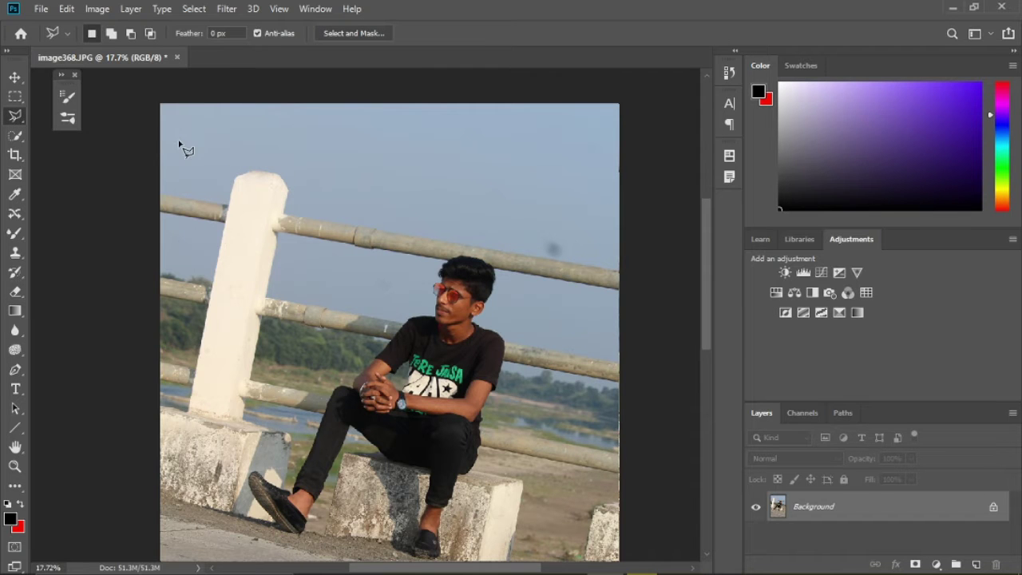
{"action": "scroll", "coordinate": [168, 206], "scroll_direction": "up", "scroll_amount": 5}
{"action": "left_click", "coordinate": [168, 205]}
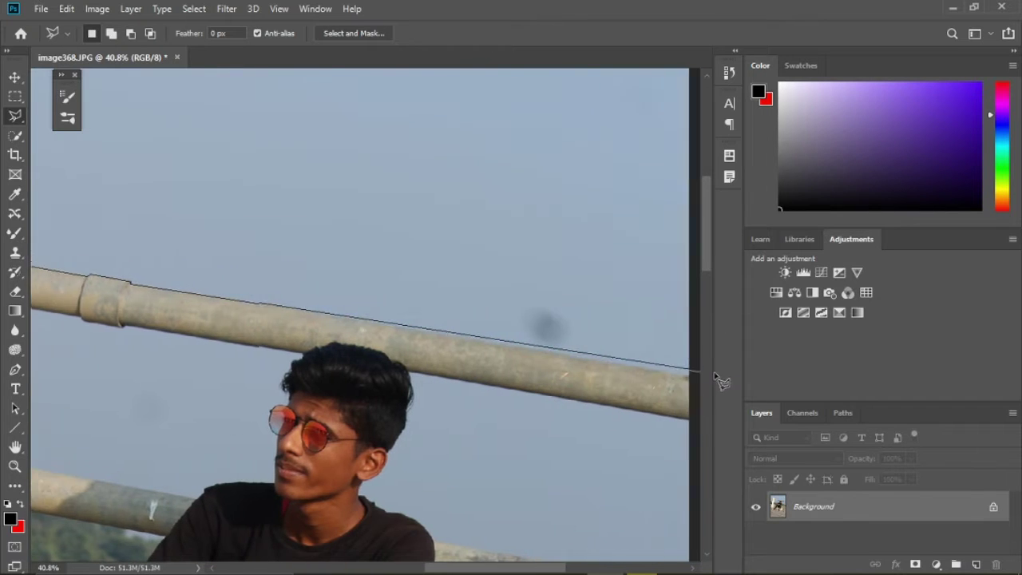
{"action": "left_click", "coordinate": [673, 89]}
{"action": "left_click", "coordinate": [84, 117]}
{"action": "left_click", "coordinate": [90, 335]}
Convert the Background into a regular layer, delete the selected sky and clear the selection
{"action": "right_click", "coordinate": [822, 505]}
{"action": "left_click", "coordinate": [889, 330]}
{"action": "key", "text": "Return"}
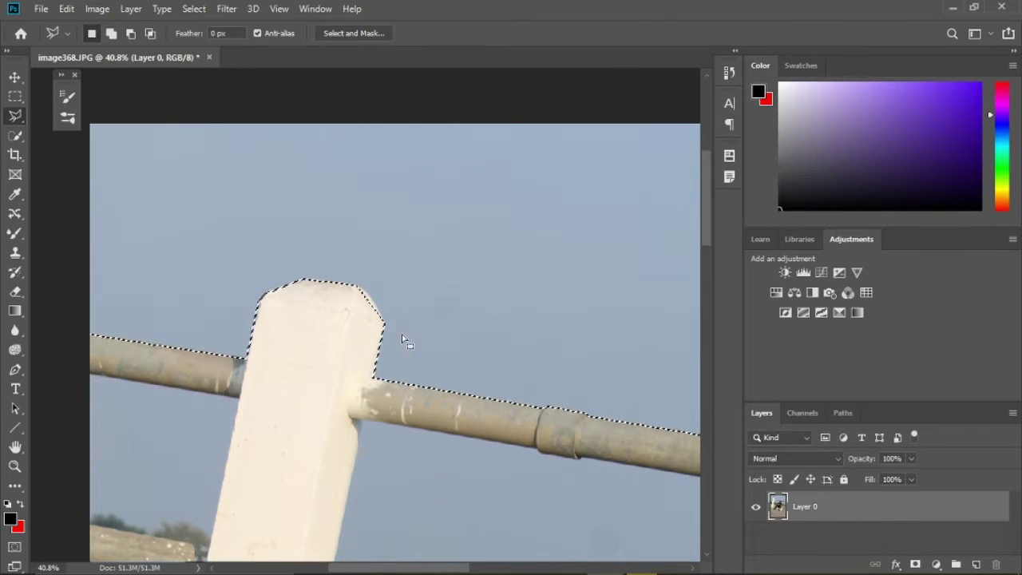
{"action": "key", "text": "Delete"}
{"action": "key", "text": "ctrl+d"}
Outline and delete the sky between the top and middle rails to the left of the post
{"action": "scroll", "coordinate": [239, 320], "scroll_direction": "down", "scroll_amount": 2}
{"action": "left_click", "coordinate": [89, 258]}
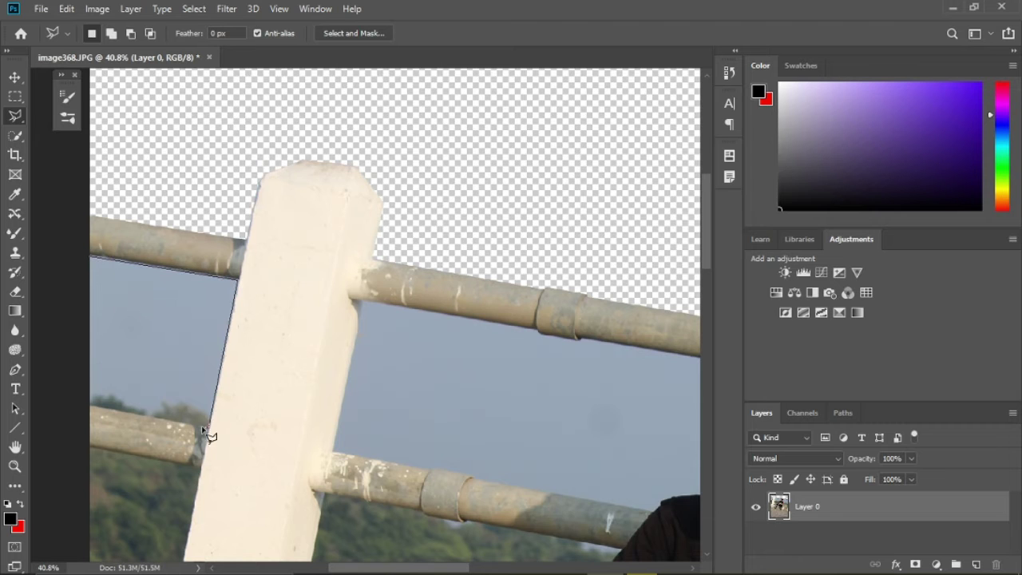
{"action": "left_click", "coordinate": [91, 262]}
{"action": "key", "text": "Delete"}
Outline the sky between the top and middle rails, from the post to the man's shoulder, face and hair, and delete it
{"action": "left_click", "coordinate": [361, 303]}
{"action": "left_click", "coordinate": [334, 452]}
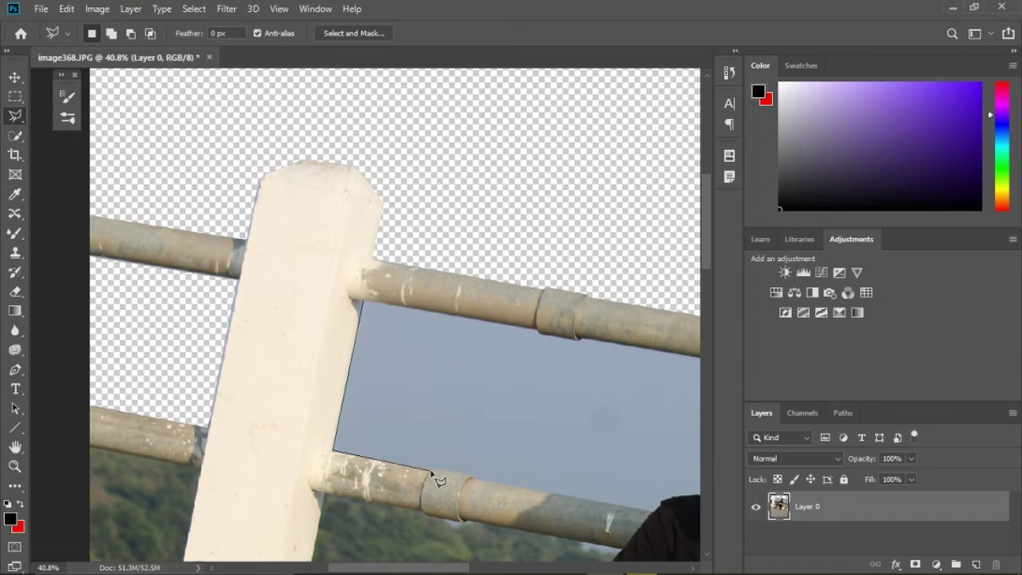
{"action": "left_click", "coordinate": [469, 478]}
{"action": "left_click", "coordinate": [652, 512]}
{"action": "left_click", "coordinate": [661, 504]}
{"action": "scroll", "coordinate": [663, 505], "scroll_direction": "right", "scroll_amount": 2}
{"action": "left_click", "coordinate": [536, 497]}
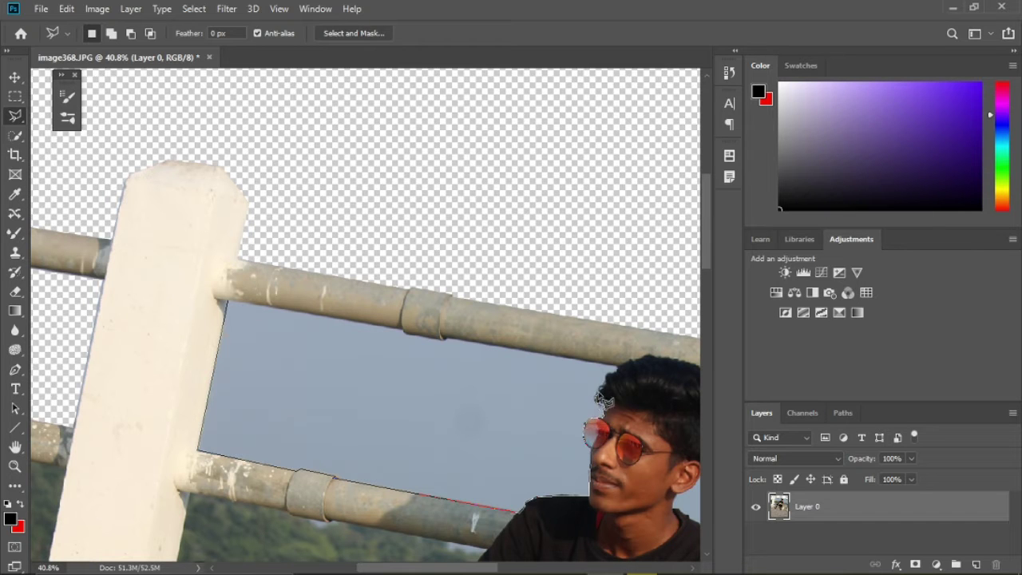
{"action": "left_click", "coordinate": [615, 365]}
{"action": "left_click", "coordinate": [231, 302]}
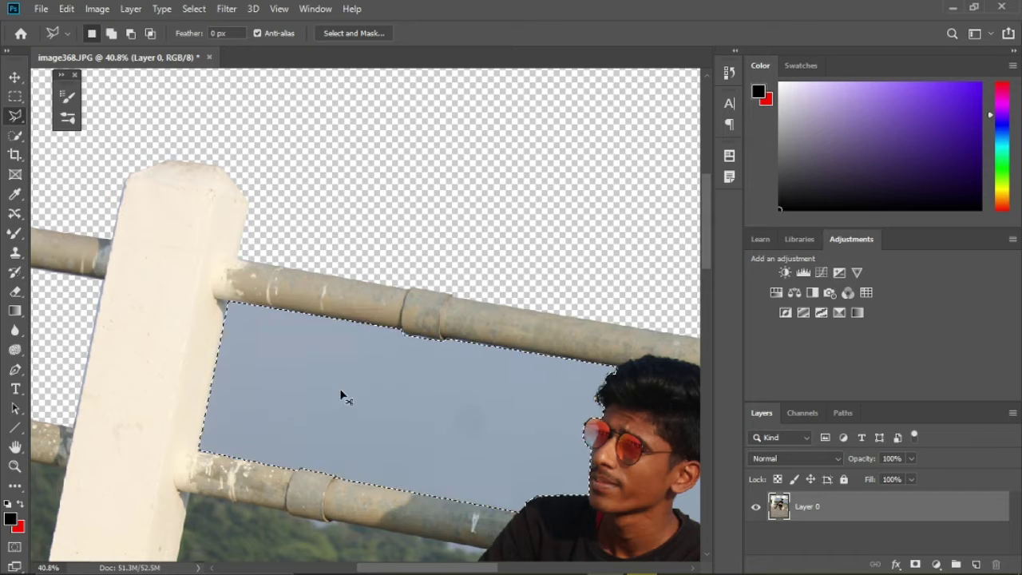
Outline the sky between the top and middle rails, from the man's head and shoulder to the photo's right edge, and delete it
{"action": "scroll", "coordinate": [615, 383], "scroll_direction": "down", "scroll_amount": 3}
{"action": "scroll", "coordinate": [615, 383], "scroll_direction": "up", "scroll_amount": 4}
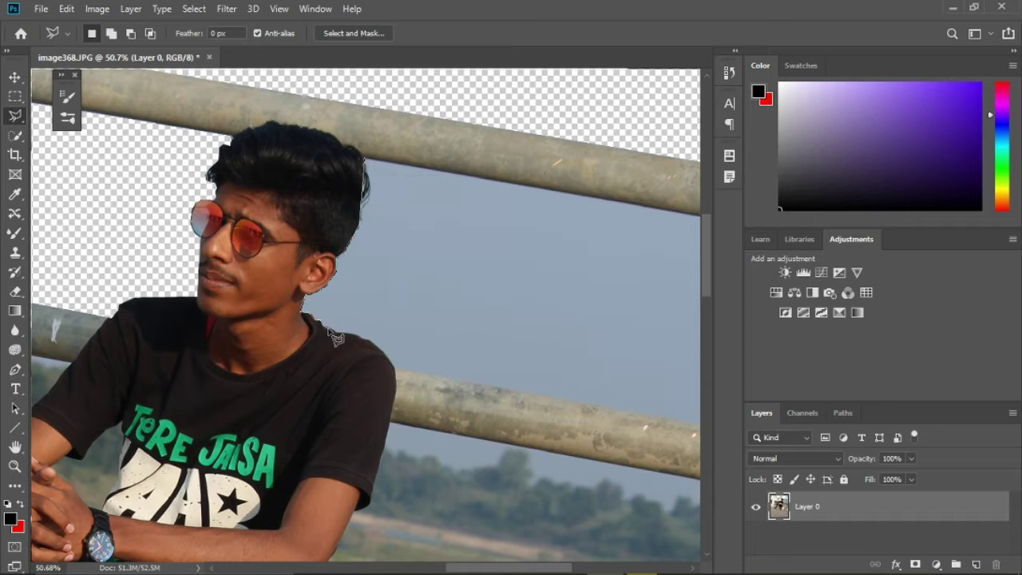
{"action": "scroll", "coordinate": [386, 359], "scroll_direction": "down", "scroll_amount": 3}
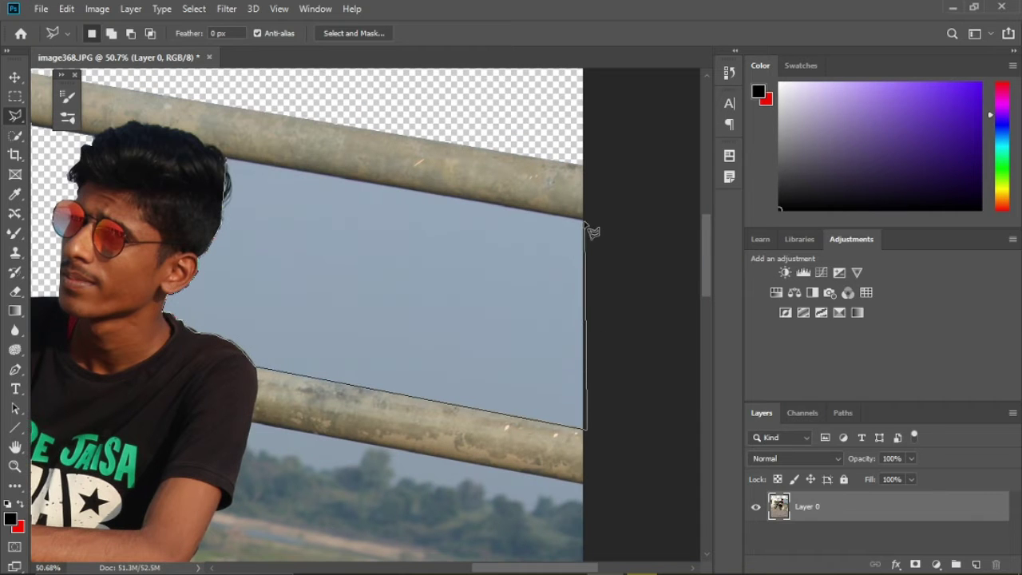
{"action": "scroll", "coordinate": [519, 335], "scroll_direction": "down", "scroll_amount": 2}
Outline and delete the background between the middle and lower rails to the right of the man
{"action": "scroll", "coordinate": [455, 351], "scroll_direction": "up", "scroll_amount": 2}
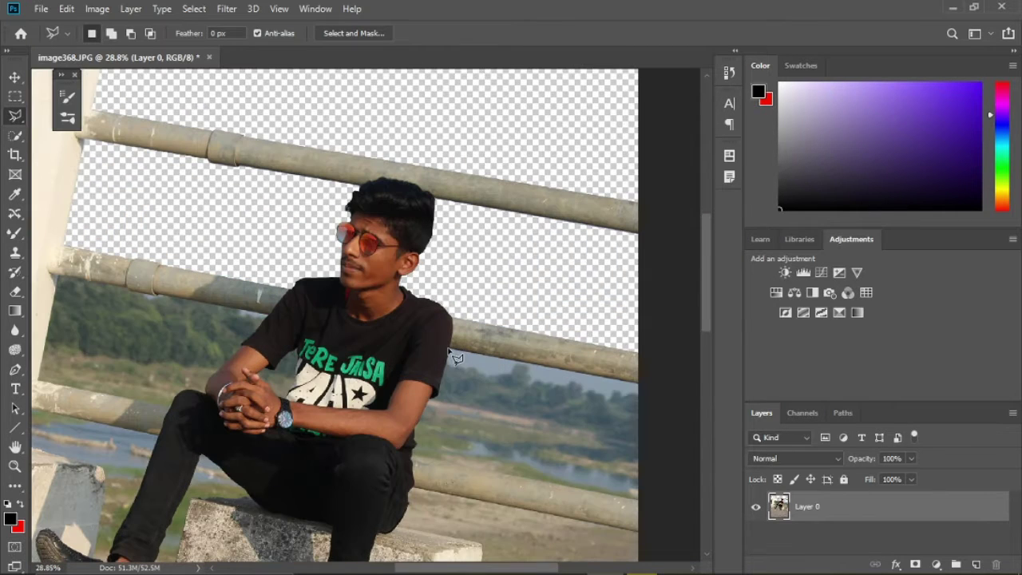
{"action": "left_click", "coordinate": [413, 456]}
{"action": "left_click", "coordinate": [642, 500]}
{"action": "left_click", "coordinate": [642, 384]}
{"action": "left_click", "coordinate": [451, 349]}
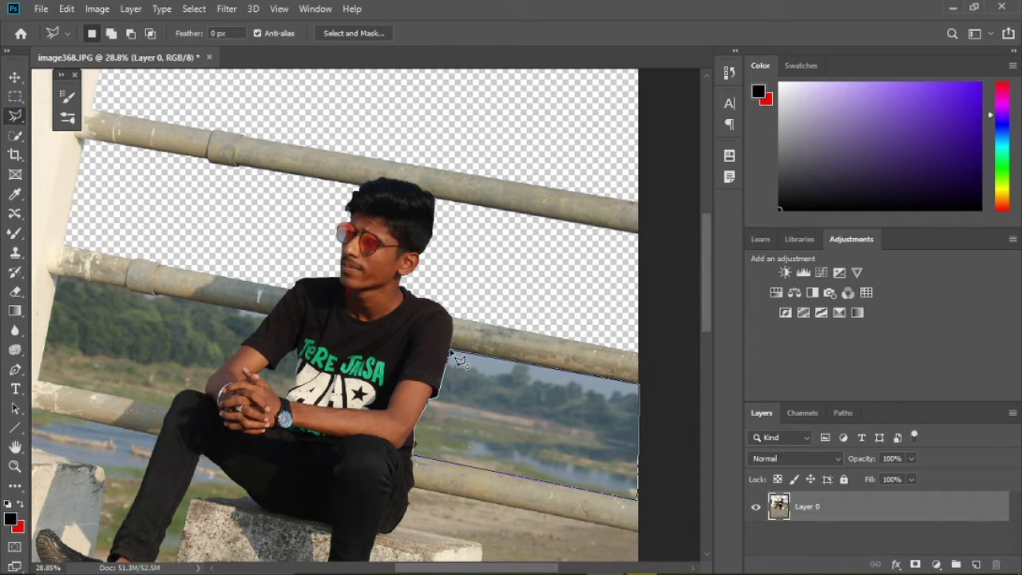
{"action": "left_click", "coordinate": [447, 358]}
{"action": "key", "text": "Delete"}
{"action": "key", "text": "ctrl+d"}
Outline and delete the trees and field between the middle and lower rails, from the post to the man's arm and knee
{"action": "left_click", "coordinate": [38, 380]}
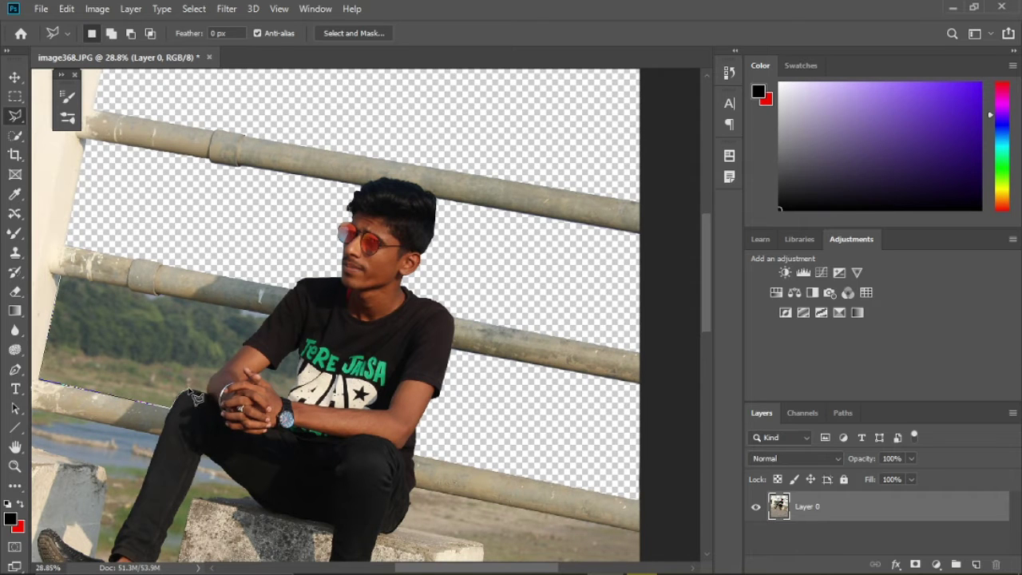
{"action": "double_click", "coordinate": [210, 380]}
{"action": "key", "text": "Delete"}
{"action": "key", "text": "ctrl+d"}
{"action": "left_click", "coordinate": [61, 277]}
{"action": "left_click", "coordinate": [267, 313]}
{"action": "left_click", "coordinate": [244, 346]}
{"action": "left_click", "coordinate": [209, 380]}
{"action": "left_click", "coordinate": [62, 277]}
{"action": "key", "text": "Delete"}
{"action": "key", "text": "ctrl+d"}
Outline and delete the small background patch enclosed by the man's bent arm, hands and shirt
{"action": "scroll", "coordinate": [307, 368], "scroll_direction": "up", "scroll_amount": 4}
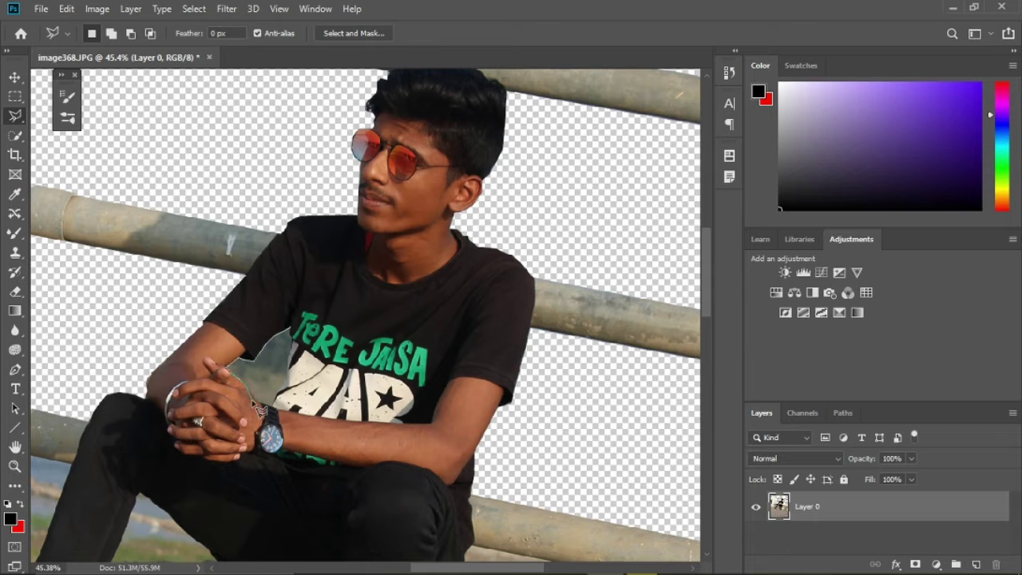
{"action": "left_click", "coordinate": [290, 328]}
{"action": "key", "text": "Delete"}
{"action": "key", "text": "ctrl+d"}
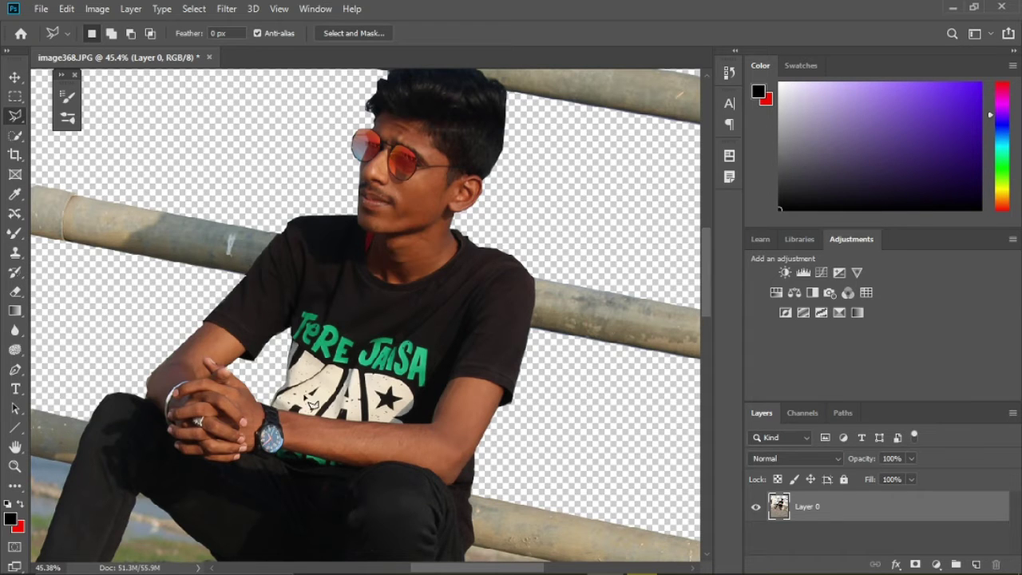
Outline and delete the trees between the middle and lower rails to the left of the post
{"action": "scroll", "coordinate": [527, 368], "scroll_direction": "down", "scroll_amount": 10}
{"action": "scroll", "coordinate": [244, 291], "scroll_direction": "up", "scroll_amount": 8}
{"action": "left_click", "coordinate": [246, 260]}
{"action": "left_click", "coordinate": [347, 280]}
{"action": "left_click", "coordinate": [319, 416]}
{"action": "left_click", "coordinate": [243, 399]}
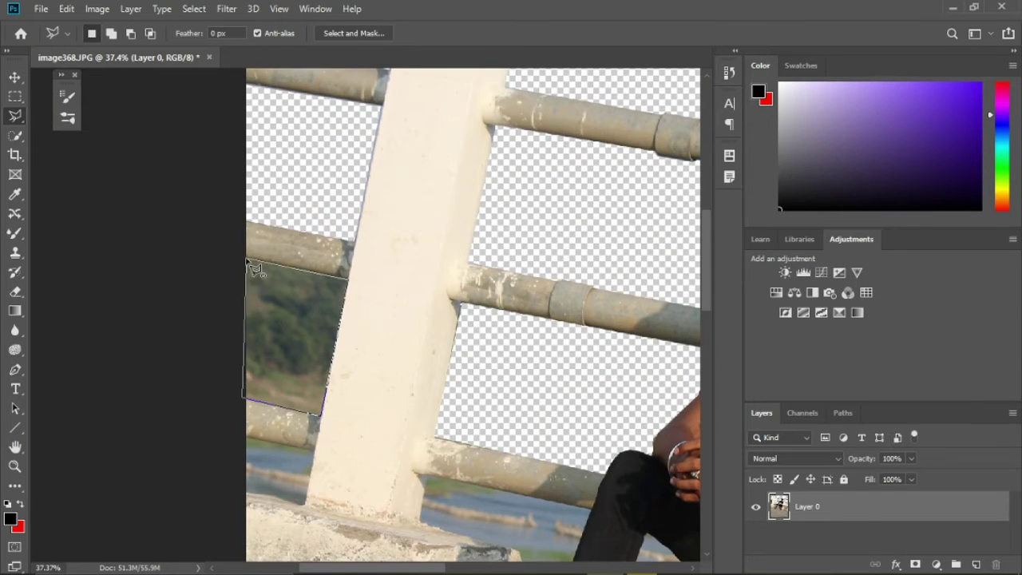
{"action": "left_click", "coordinate": [246, 259]}
{"action": "key", "text": "Delete"}
{"action": "key", "text": "ctrl+d"}
Outline and delete the water below the lower rail, between the photo's left edge and the post's base
{"action": "scroll", "coordinate": [248, 320], "scroll_direction": "down", "scroll_amount": 2}
{"action": "left_click", "coordinate": [246, 367]}
{"action": "key", "text": "Escape"}
{"action": "key", "text": "ctrl+d"}
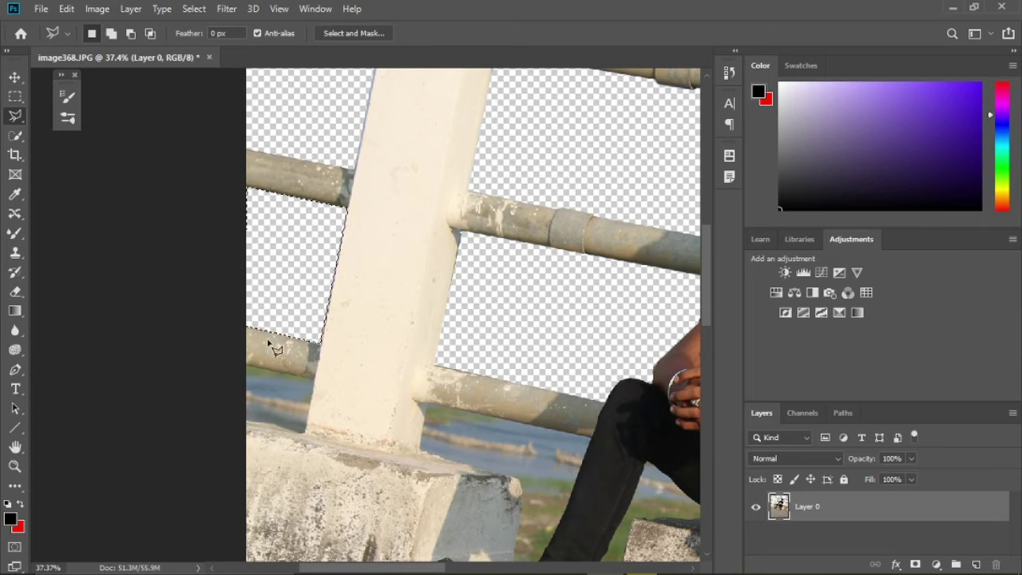
{"action": "left_click", "coordinate": [303, 434]}
{"action": "left_click", "coordinate": [246, 423]}
{"action": "left_click", "coordinate": [247, 366]}
{"action": "key", "text": "Delete"}
{"action": "key", "text": "ctrl+d"}
Outline and delete the background below the lower rail, between the post's concrete base and the man's extended leg
{"action": "scroll", "coordinate": [431, 367], "scroll_direction": "down", "scroll_amount": 2}
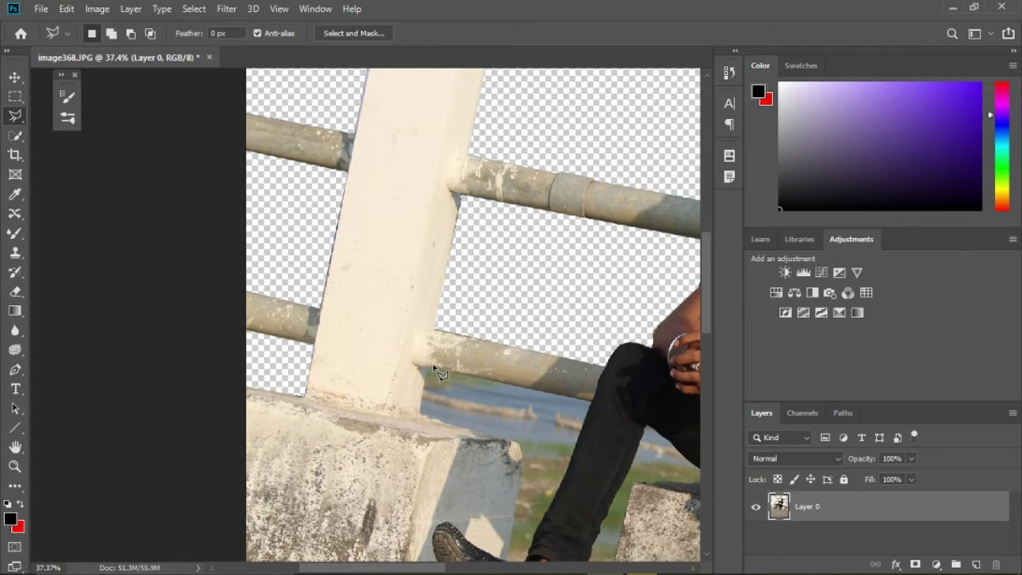
{"action": "scroll", "coordinate": [523, 519], "scroll_direction": "down", "scroll_amount": 1}
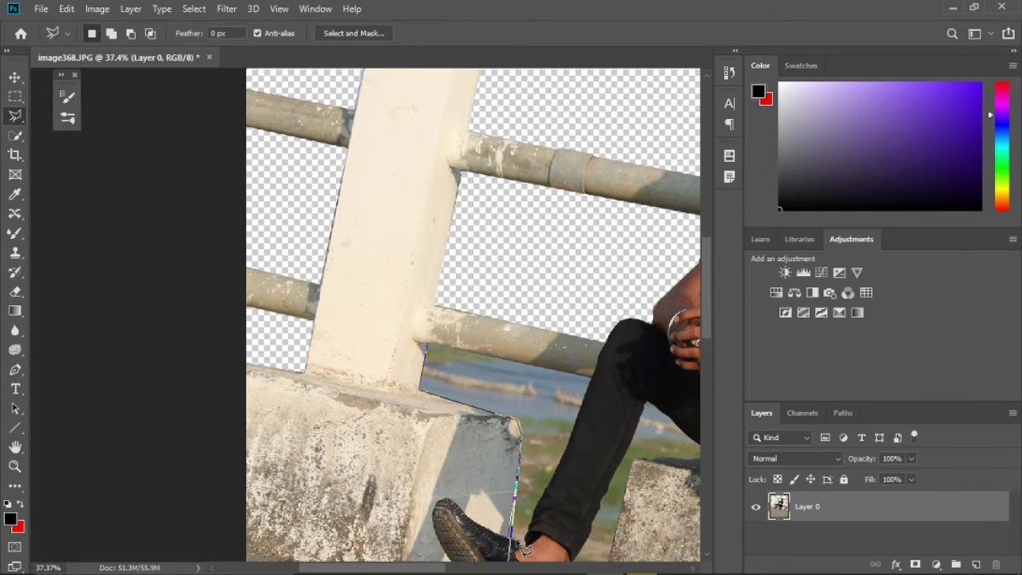
{"action": "left_click", "coordinate": [565, 441]}
{"action": "left_click", "coordinate": [591, 376]}
{"action": "left_click", "coordinate": [427, 344]}
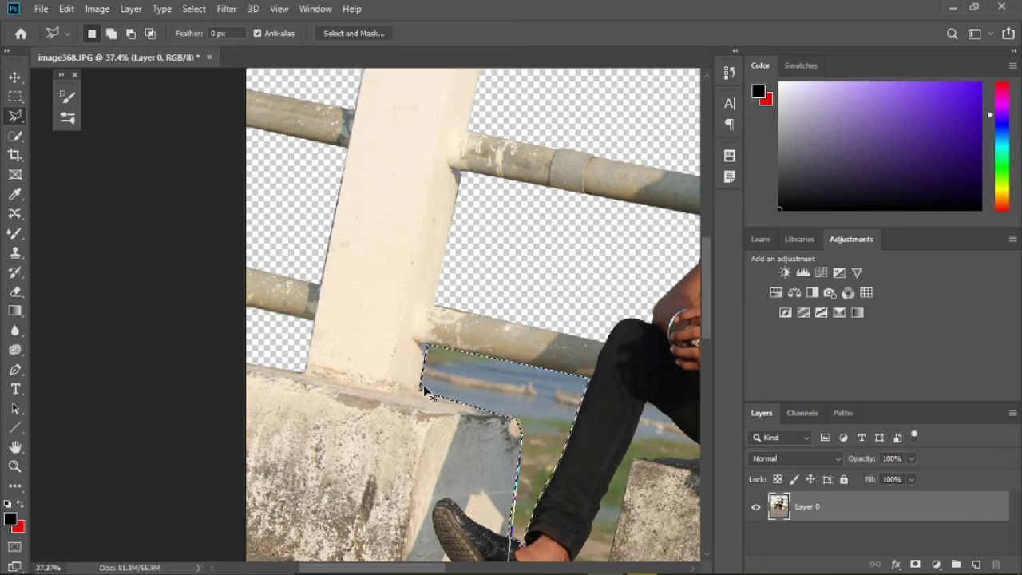
{"action": "key", "text": "Delete"}
{"action": "key", "text": "ctrl+d"}
Outline the background between the man's extended leg, thigh and the concrete block he sits on, and delete it
{"action": "scroll", "coordinate": [425, 386], "scroll_direction": "down", "scroll_amount": 5}
{"action": "left_click", "coordinate": [644, 258]}
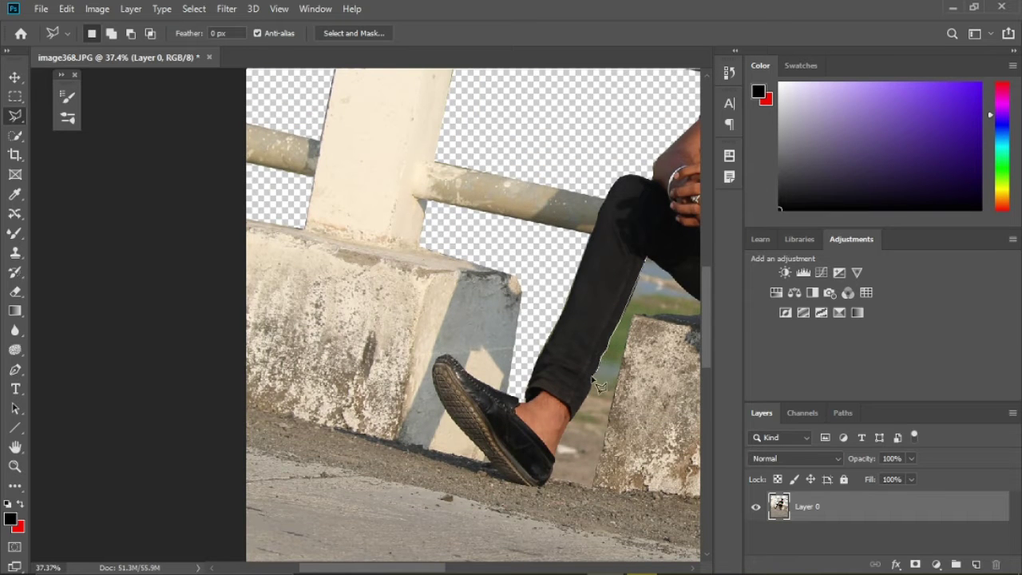
{"action": "left_click", "coordinate": [595, 489]}
{"action": "left_click", "coordinate": [633, 316]}
Outline and delete the background below the lower rail between the two concrete blocks to the right of the man
{"action": "scroll", "coordinate": [639, 319], "scroll_direction": "right", "scroll_amount": 2}
{"action": "scroll", "coordinate": [635, 283], "scroll_direction": "down", "scroll_amount": 3}
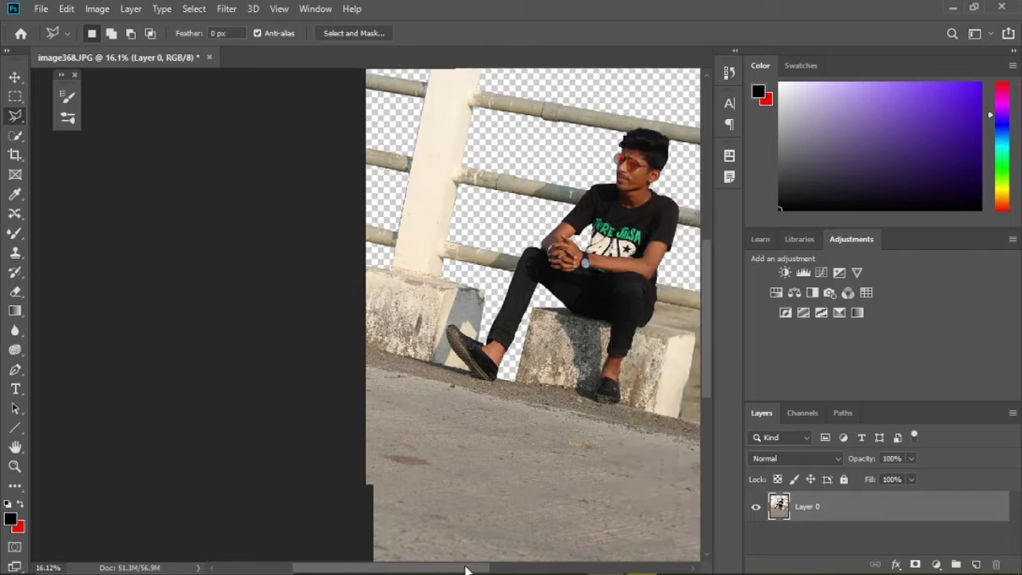
{"action": "scroll", "coordinate": [368, 232], "scroll_direction": "up", "scroll_amount": 2}
{"action": "left_click", "coordinate": [398, 425]}
{"action": "left_click", "coordinate": [511, 448]}
{"action": "left_click", "coordinate": [539, 317]}
{"action": "left_click", "coordinate": [578, 308]}
{"action": "left_click", "coordinate": [579, 264]}
{"action": "left_click", "coordinate": [357, 225]}
{"action": "key", "text": "Delete"}
Place the forest image ZkRiQWBbcw from the crezy background folder as a linked file
{"action": "scroll", "coordinate": [512, 318], "scroll_direction": "down", "scroll_amount": 4}
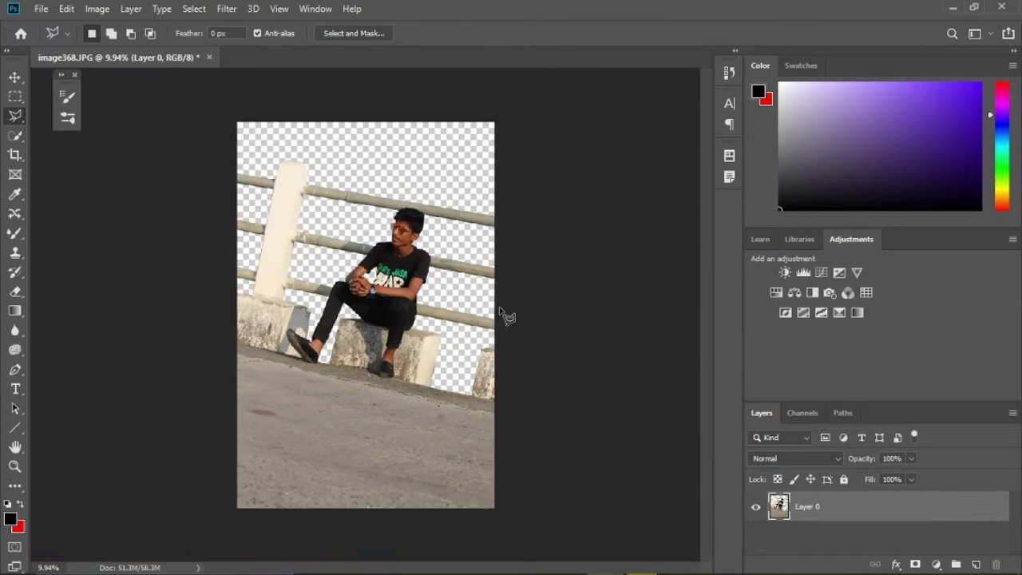
{"action": "scroll", "coordinate": [504, 316], "scroll_direction": "up", "scroll_amount": 3}
{"action": "scroll", "coordinate": [499, 312], "scroll_direction": "down", "scroll_amount": 3}
{"action": "scroll", "coordinate": [520, 315], "scroll_direction": "up", "scroll_amount": 1}
{"action": "left_click", "coordinate": [44, 11]}
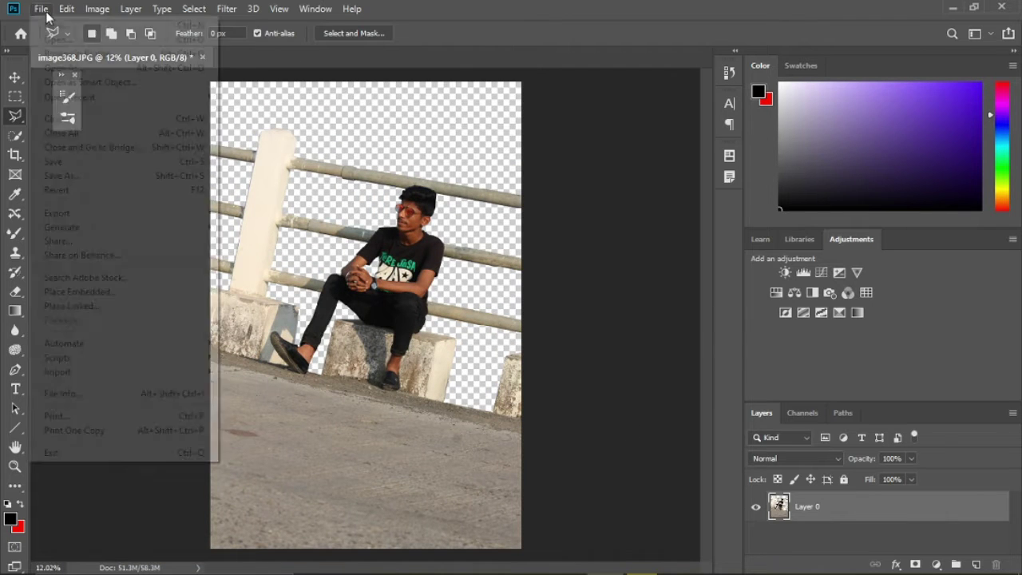
{"action": "left_click", "coordinate": [70, 306]}
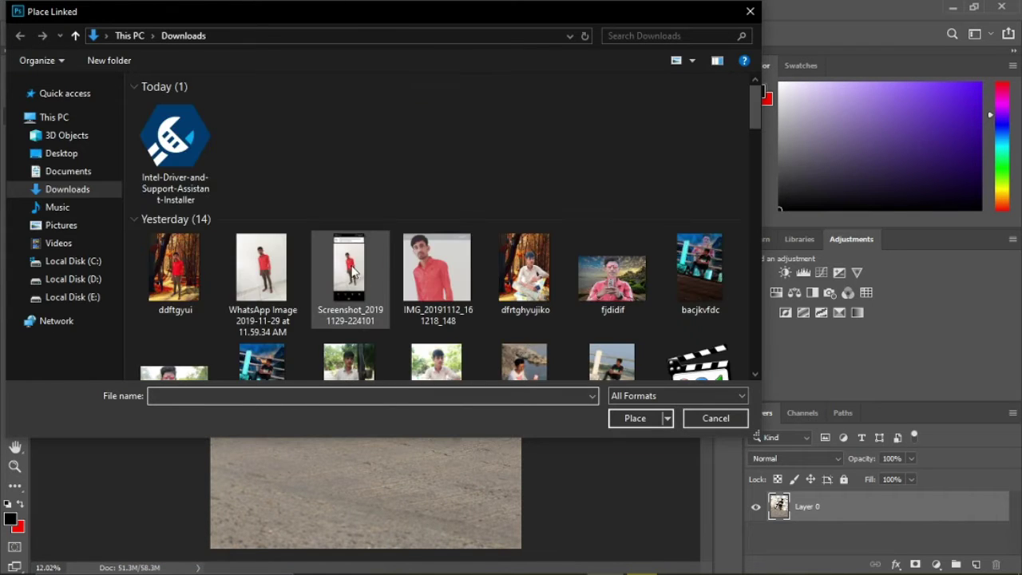
{"action": "scroll", "coordinate": [354, 272], "scroll_direction": "down", "scroll_amount": 10}
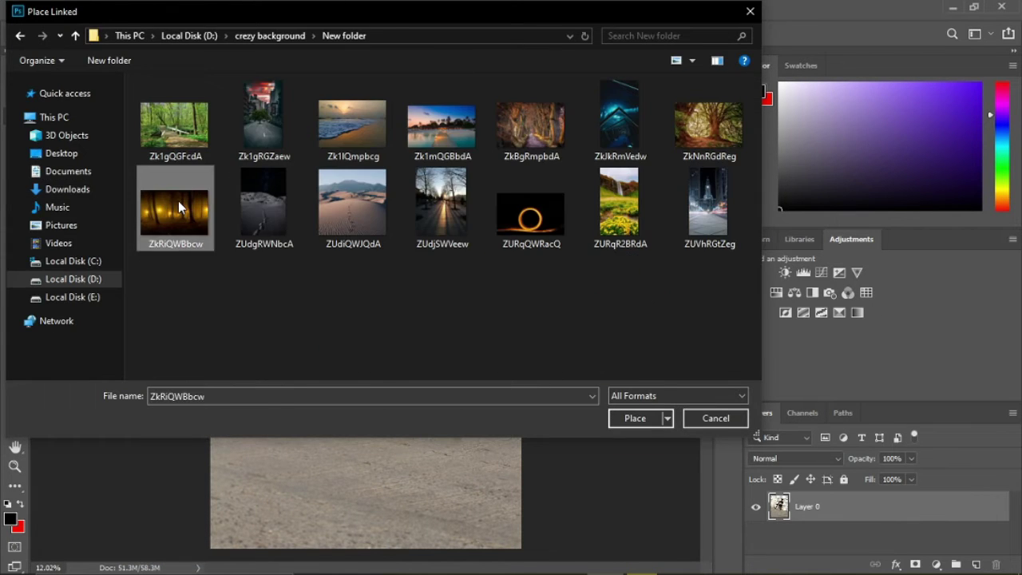
{"action": "double_click", "coordinate": [164, 204]}
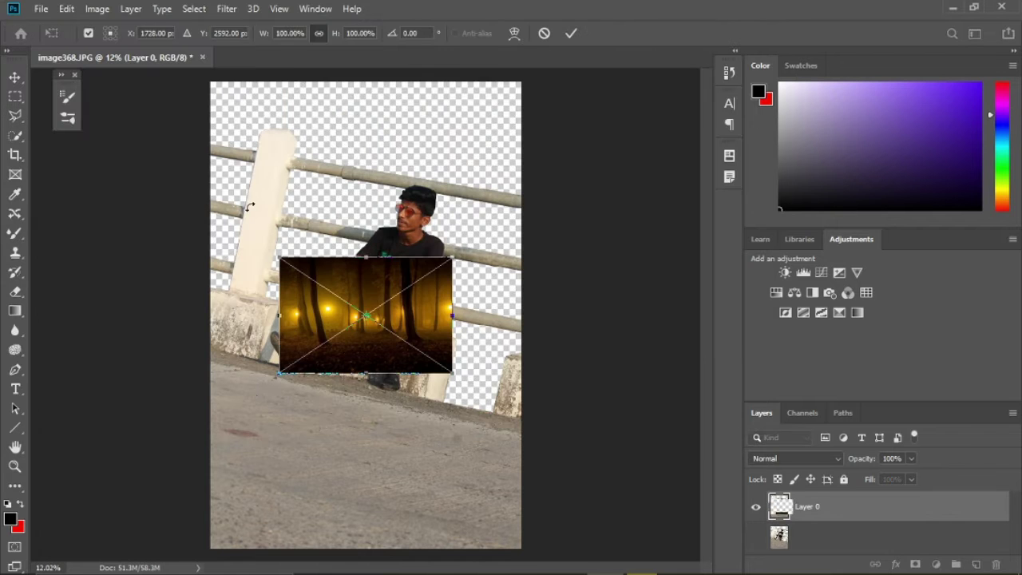
Scale the forest image to about 297%, rotate it about 7° over the railing area, and move its layer below Layer 0
{"action": "left_click_drag", "start_coordinate": [279, 259], "coordinate": [207, 180]}
{"action": "left_click_drag", "start_coordinate": [310, 232], "coordinate": [342, 126]}
{"action": "left_click_drag", "start_coordinate": [486, 268], "coordinate": [569, 324]}
{"action": "left_click_drag", "start_coordinate": [594, 255], "coordinate": [602, 283]}
{"action": "left_click_drag", "start_coordinate": [230, 188], "coordinate": [209, 184]}
{"action": "left_click_drag", "start_coordinate": [301, 149], "coordinate": [291, 221]}
{"action": "left_click_drag", "start_coordinate": [391, 161], "coordinate": [419, 66]}
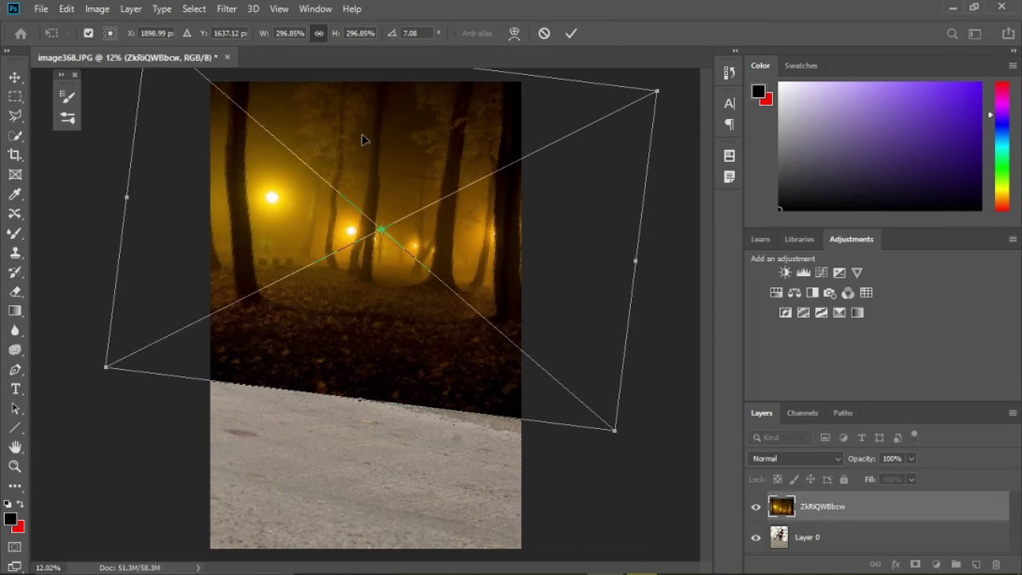
{"action": "key", "text": "Return"}
{"action": "key", "text": "l"}
{"action": "left_click_drag", "start_coordinate": [828, 500], "coordinate": [828, 506]}
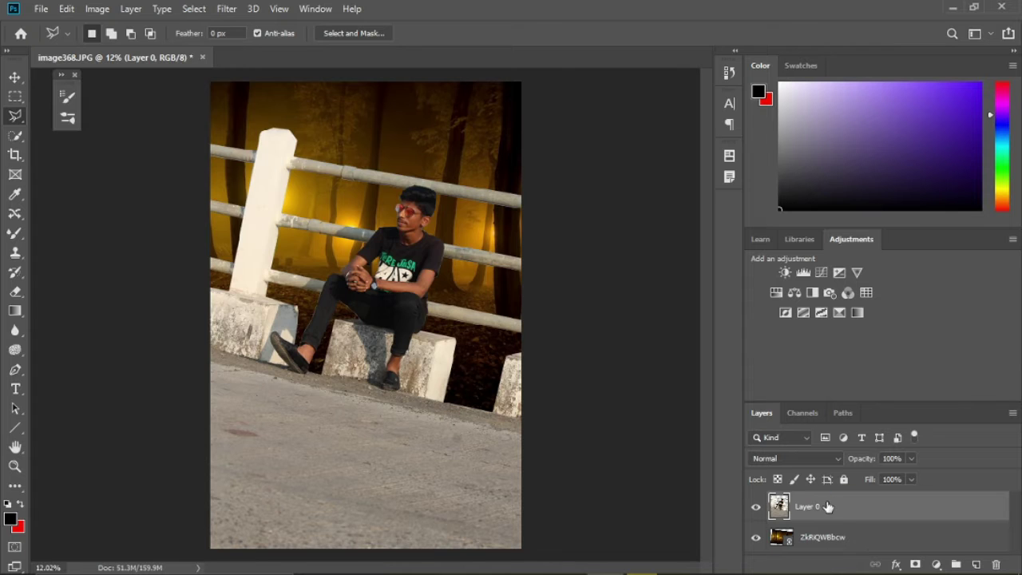
Add a Vibrance adjustment clipped to Layer 0 with saturation at about +14
{"action": "left_click", "coordinate": [936, 565]}
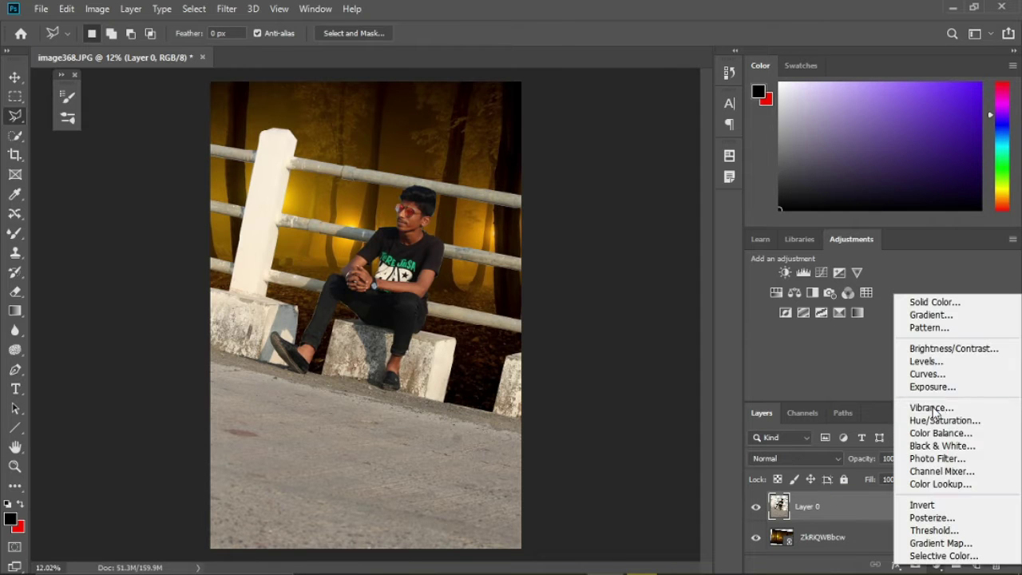
{"action": "left_click", "coordinate": [930, 410]}
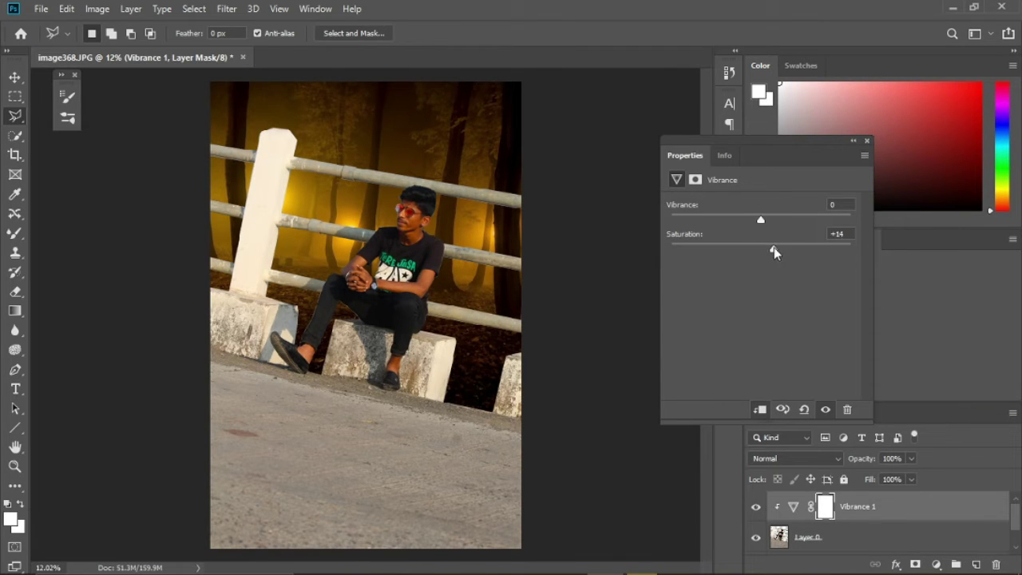
{"action": "left_click", "coordinate": [869, 248]}
Add a Brightness/Contrast adjustment clipped to Layer 0 and darken the man, railing and road with it
{"action": "left_click", "coordinate": [936, 564]}
{"action": "left_click", "coordinate": [947, 343]}
{"action": "left_click_drag", "start_coordinate": [760, 246], "coordinate": [796, 274]}
{"action": "mouse_move", "coordinate": [738, 243]}
{"action": "left_mouse_down"}
{"action": "mouse_move", "coordinate": [718, 243]}
{"action": "mouse_move", "coordinate": [732, 245]}
{"action": "left_mouse_up"}
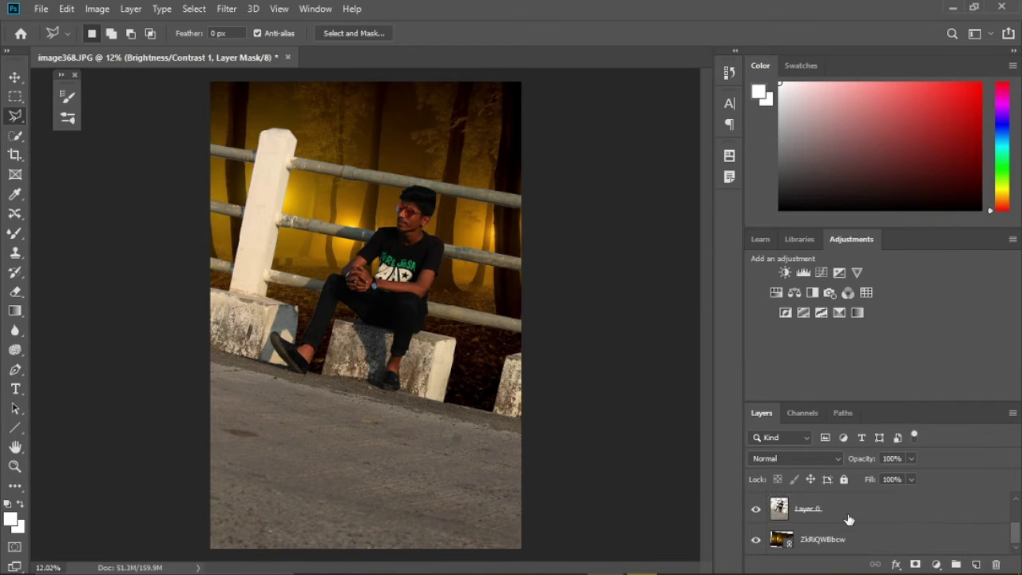
Select the road surface on Layer 0 with the Magic Wand tool
{"action": "left_click", "coordinate": [15, 136]}
{"action": "right_click", "coordinate": [15, 136]}
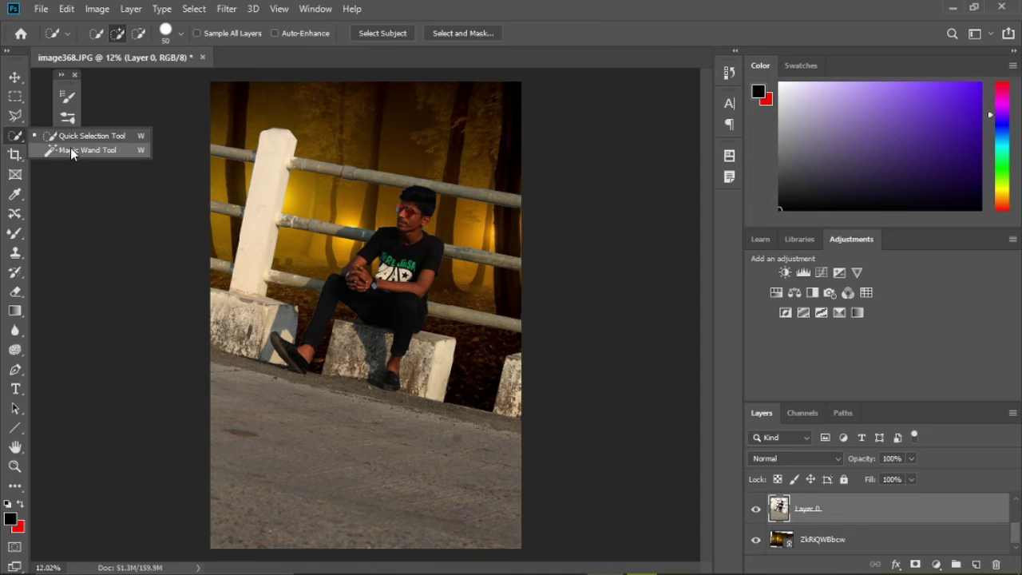
{"action": "left_click", "coordinate": [71, 148]}
{"action": "left_click", "coordinate": [302, 447]}
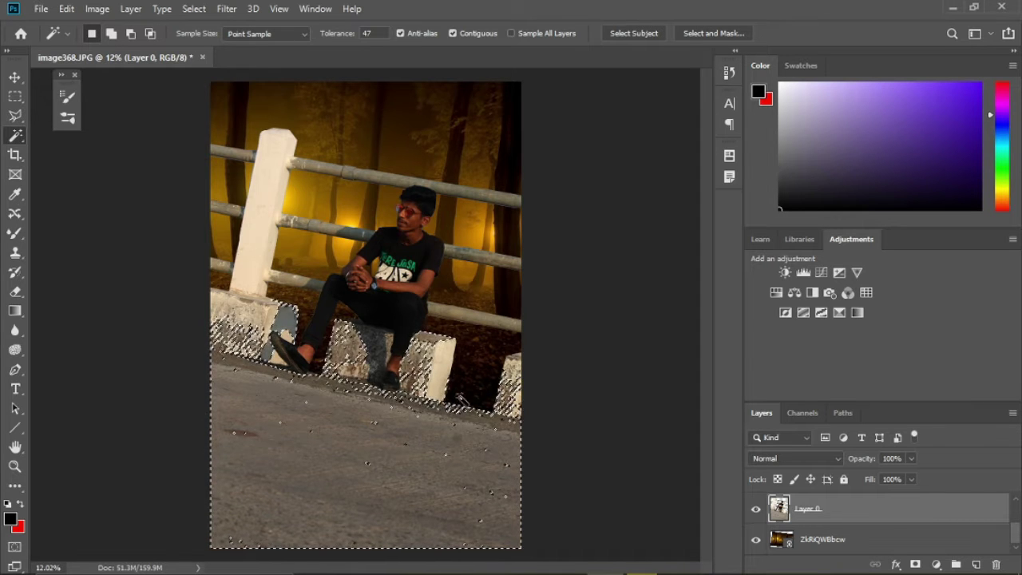
Remove the concrete blocks from the road selection with the Magic Wand and Quick Selection tools, leaving only the road surface selected
{"action": "left_click", "coordinate": [253, 342], "text": "alt"}
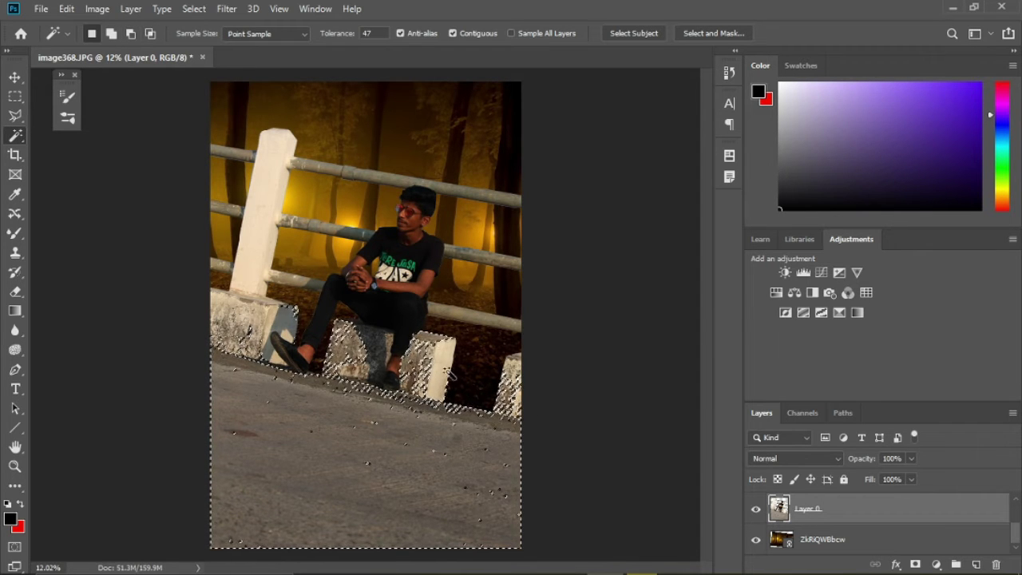
{"action": "key", "text": "shift+w"}
{"action": "key", "text": "bracketright"}
{"action": "key", "text": "bracketright"}
{"action": "key", "text": "bracketright"}
{"action": "key", "text": "bracketright"}
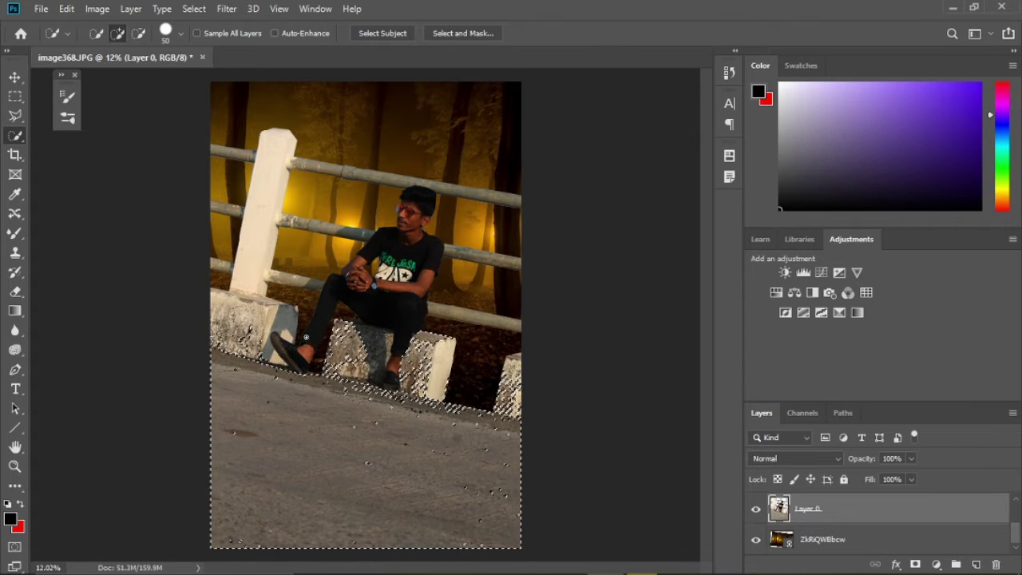
{"action": "key", "text": "bracketright"}
{"action": "key", "text": "bracketright"}
{"action": "key", "text": "bracketright"}
{"action": "key", "text": "bracketright"}
{"action": "key", "text": "bracketright"}
{"action": "key", "text": "bracketright"}
{"action": "key", "text": "bracketright"}
{"action": "left_click_drag", "start_coordinate": [346, 338], "coordinate": [431, 351]}
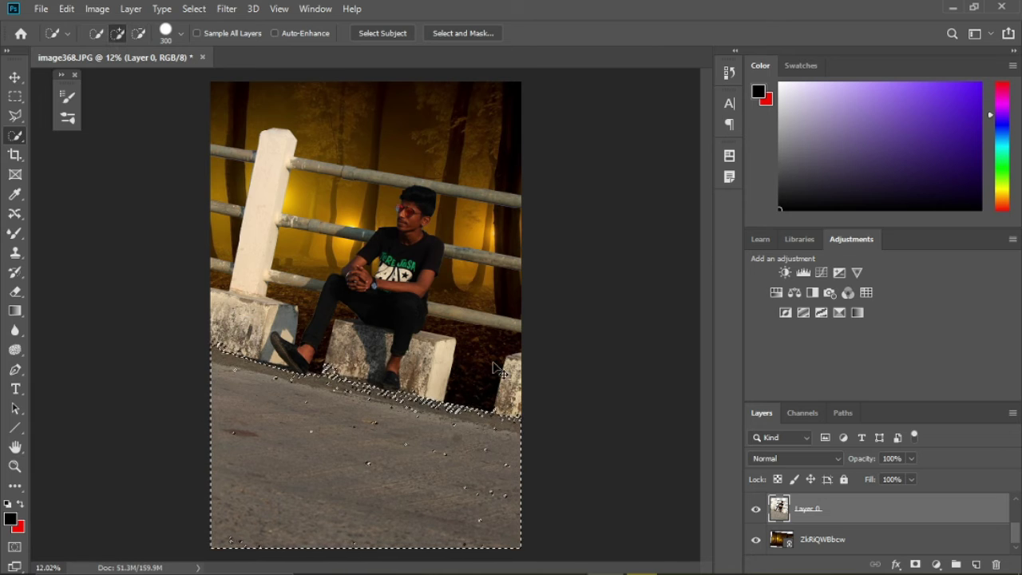
Recolour the selected road with Hue/Saturation at hue -45, saturation +47 and lightness -27, and deselect it
{"action": "key", "text": "ctrl+u"}
{"action": "mouse_move", "coordinate": [768, 251]}
{"action": "left_mouse_down"}
{"action": "mouse_move", "coordinate": [737, 250]}
{"action": "mouse_move", "coordinate": [775, 255]}
{"action": "left_mouse_up"}
{"action": "mouse_move", "coordinate": [759, 207]}
{"action": "left_mouse_down"}
{"action": "mouse_move", "coordinate": [683, 193]}
{"action": "mouse_move", "coordinate": [812, 206]}
{"action": "mouse_move", "coordinate": [724, 207]}
{"action": "mouse_move", "coordinate": [759, 215]}
{"action": "left_mouse_up"}
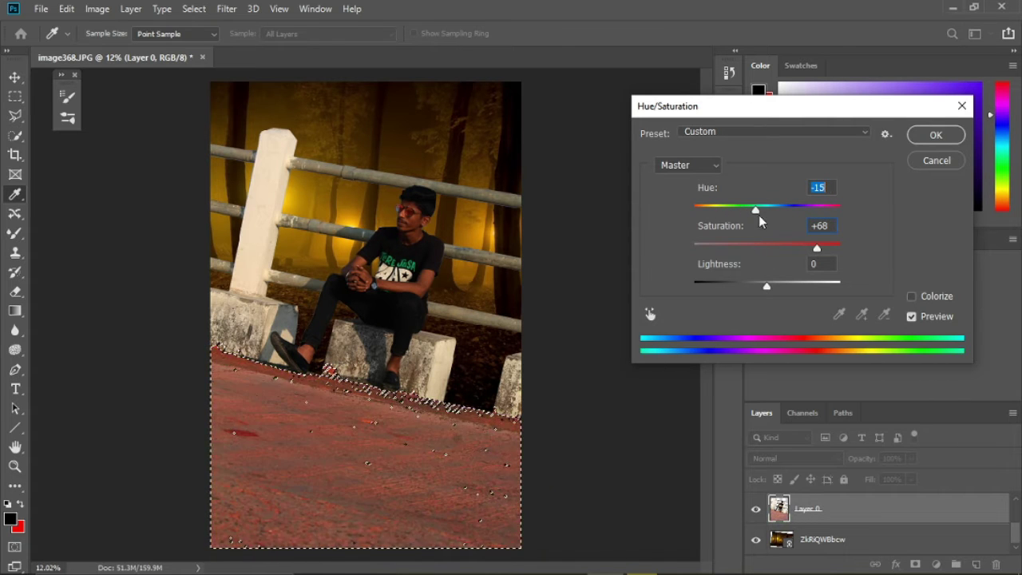
{"action": "left_click_drag", "start_coordinate": [766, 286], "coordinate": [743, 284]}
{"action": "mouse_move", "coordinate": [756, 209]}
{"action": "left_mouse_down"}
{"action": "mouse_move", "coordinate": [786, 208]}
{"action": "mouse_move", "coordinate": [710, 204]}
{"action": "mouse_move", "coordinate": [792, 210]}
{"action": "mouse_move", "coordinate": [744, 208]}
{"action": "left_mouse_up"}
{"action": "left_click_drag", "start_coordinate": [741, 287], "coordinate": [752, 288]}
{"action": "left_click_drag", "start_coordinate": [817, 248], "coordinate": [803, 249]}
{"action": "mouse_move", "coordinate": [752, 286]}
{"action": "left_mouse_down"}
{"action": "mouse_move", "coordinate": [722, 285]}
{"action": "mouse_move", "coordinate": [748, 286]}
{"action": "left_mouse_up"}
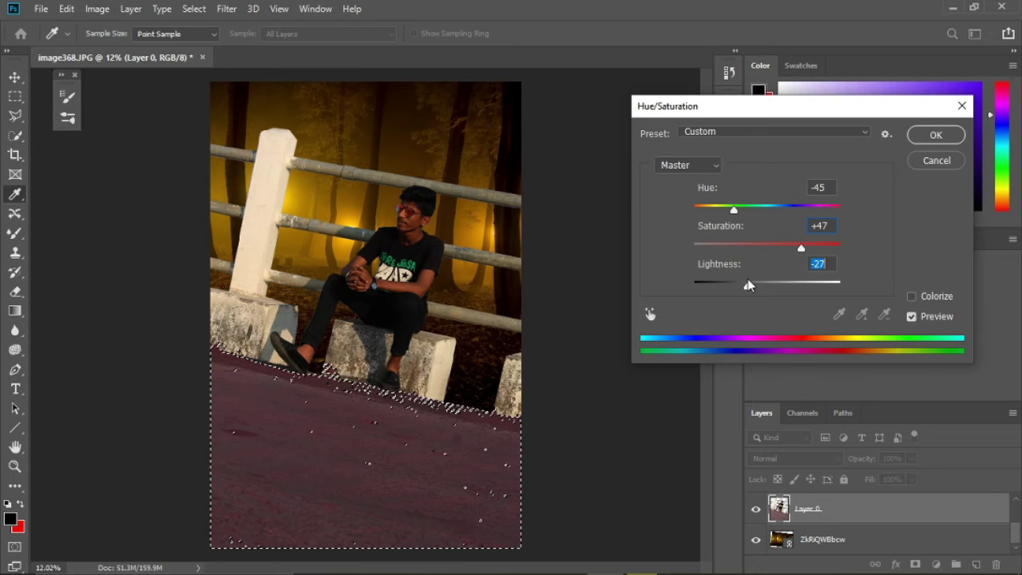
{"action": "left_click", "coordinate": [936, 135]}
{"action": "key", "text": "w"}
{"action": "right_click", "coordinate": [368, 140]}
{"action": "left_click", "coordinate": [494, 143]}
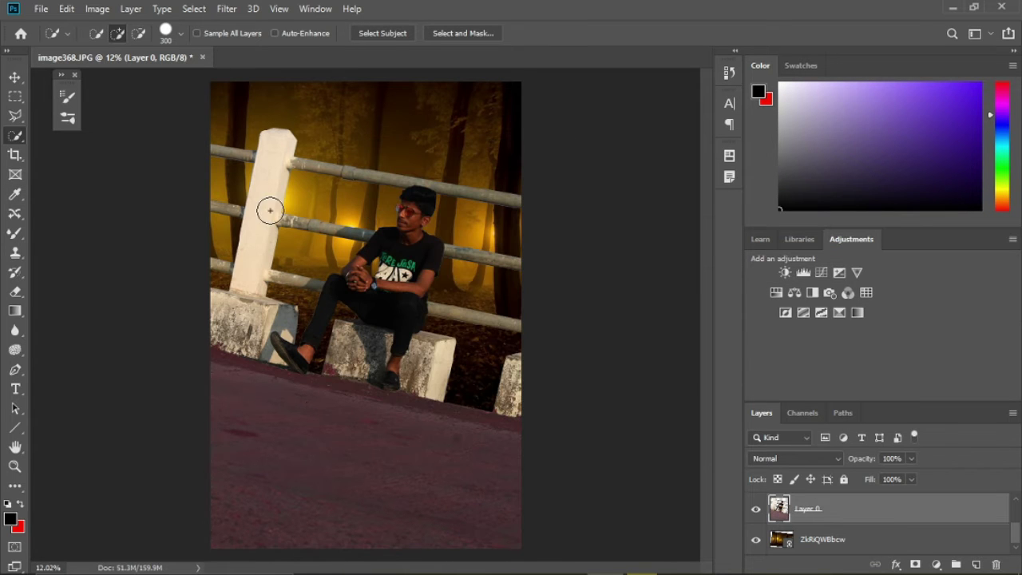
Select the white fence post and all the concrete blocks on Layer 0, excluding the man's legs and shoes
{"action": "right_click", "coordinate": [19, 132]}
{"action": "left_click", "coordinate": [65, 154]}
{"action": "left_click", "coordinate": [278, 191]}
{"action": "left_click", "coordinate": [242, 317]}
{"action": "left_click", "coordinate": [284, 327]}
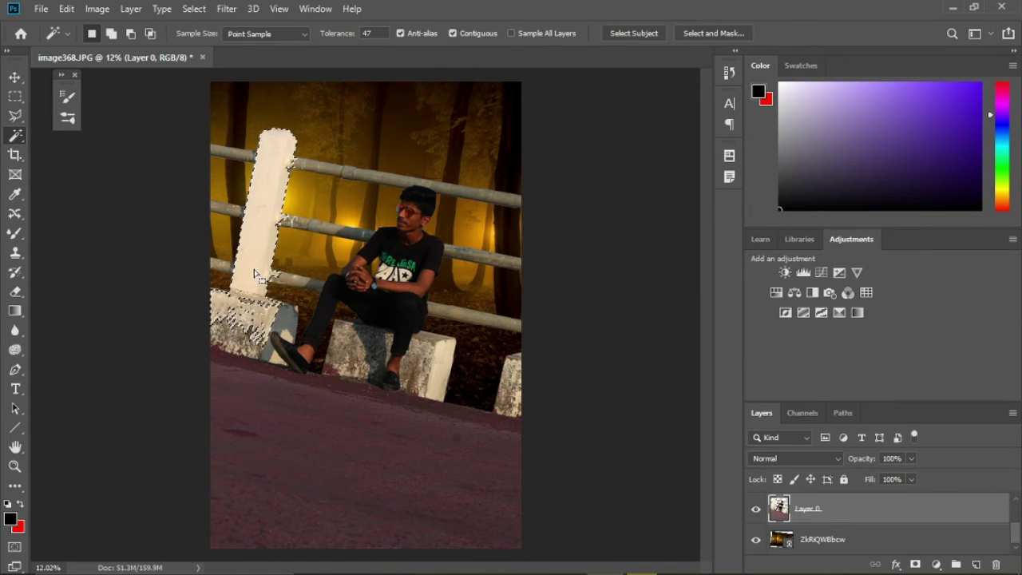
{"action": "right_click", "coordinate": [15, 134]}
{"action": "left_click", "coordinate": [65, 137]}
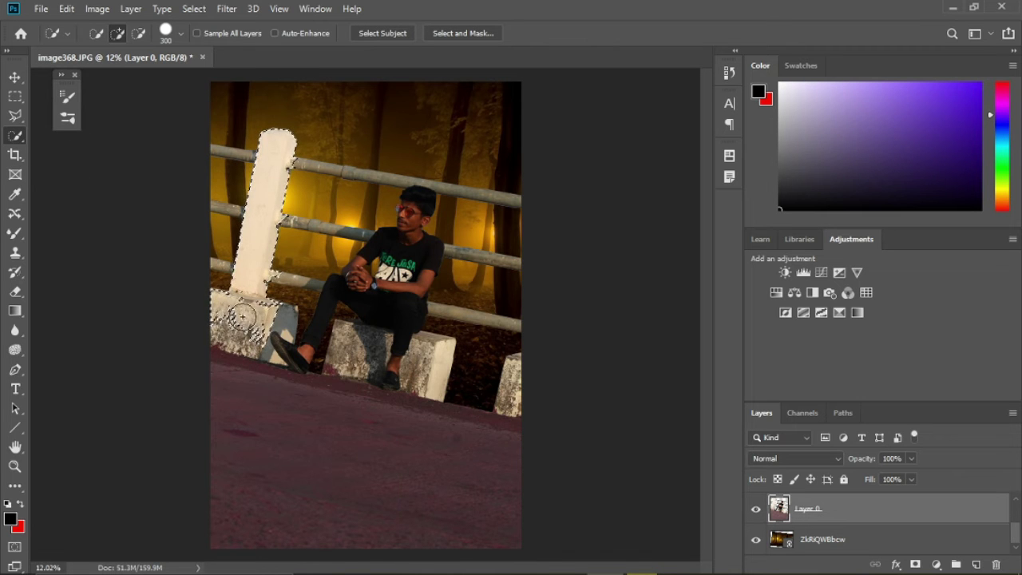
{"action": "key", "text": "alt"}
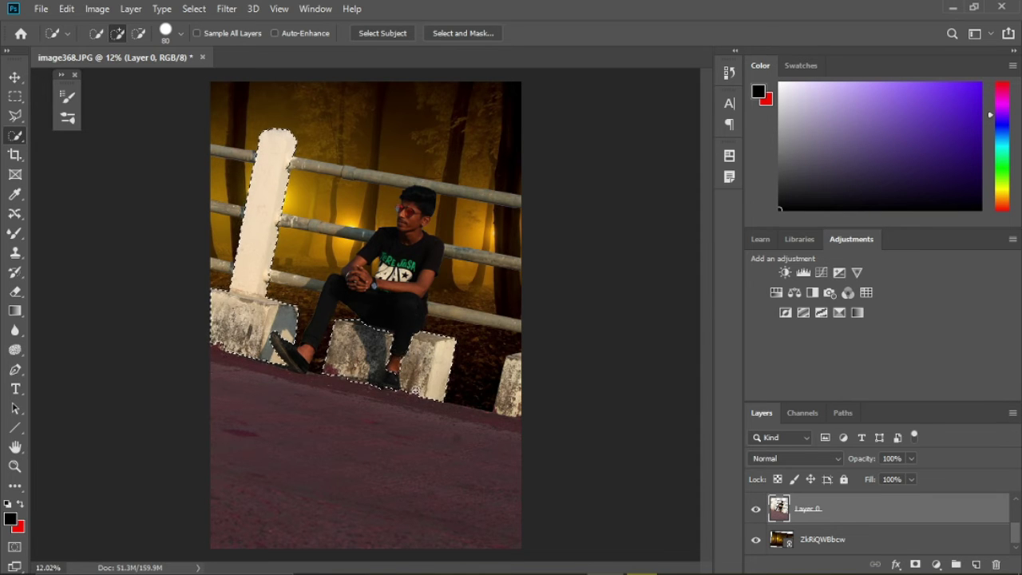
{"action": "key", "text": "alt"}
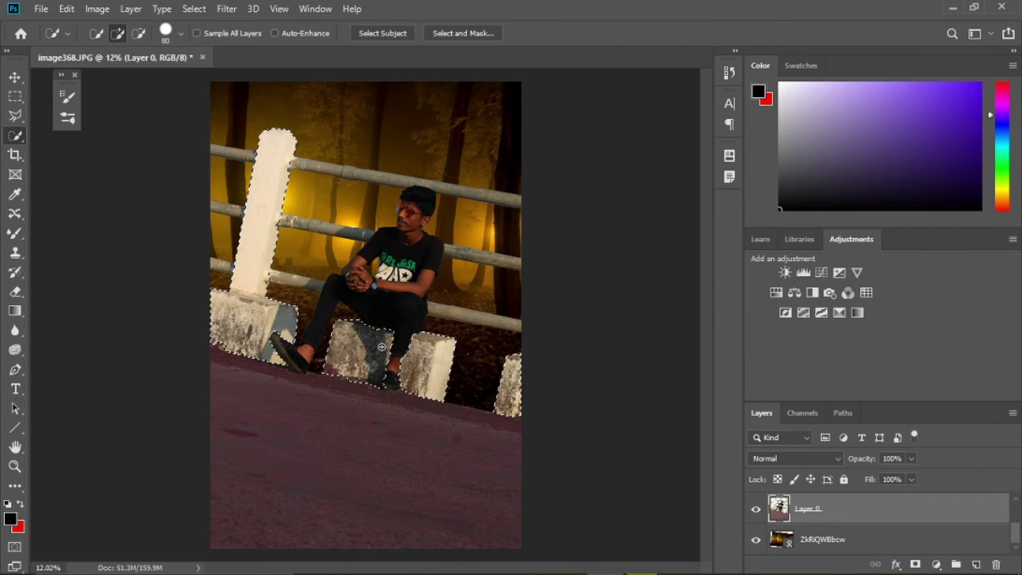
Recolour the selected post and blocks to a darker, saturated blue-violet with Hue/Saturation, and deselect them
{"action": "key", "text": "ctrl+u"}
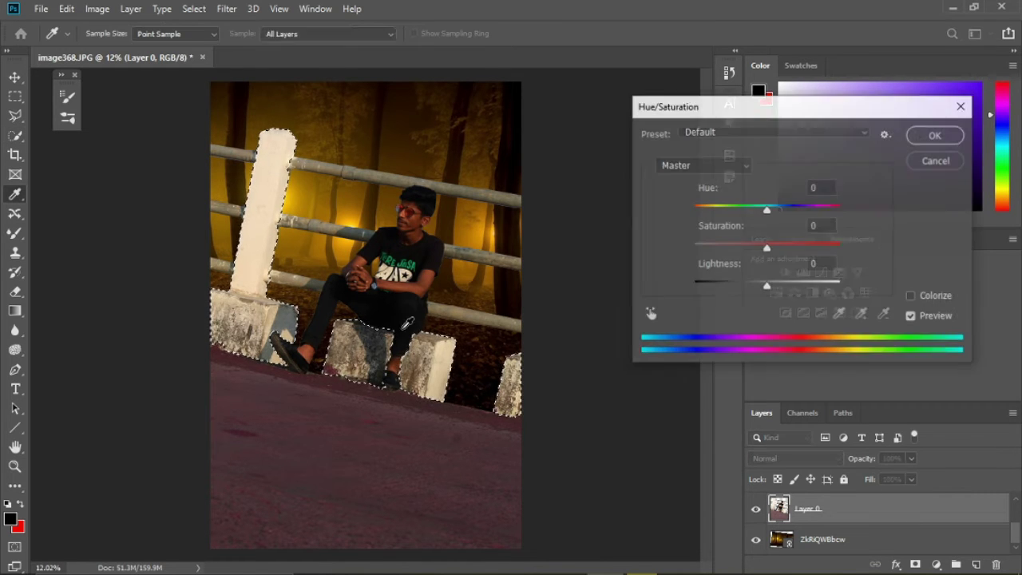
{"action": "left_click_drag", "start_coordinate": [798, 247], "coordinate": [820, 247]}
{"action": "left_click_drag", "start_coordinate": [767, 209], "coordinate": [652, 190]}
{"action": "left_click_drag", "start_coordinate": [810, 249], "coordinate": [832, 251]}
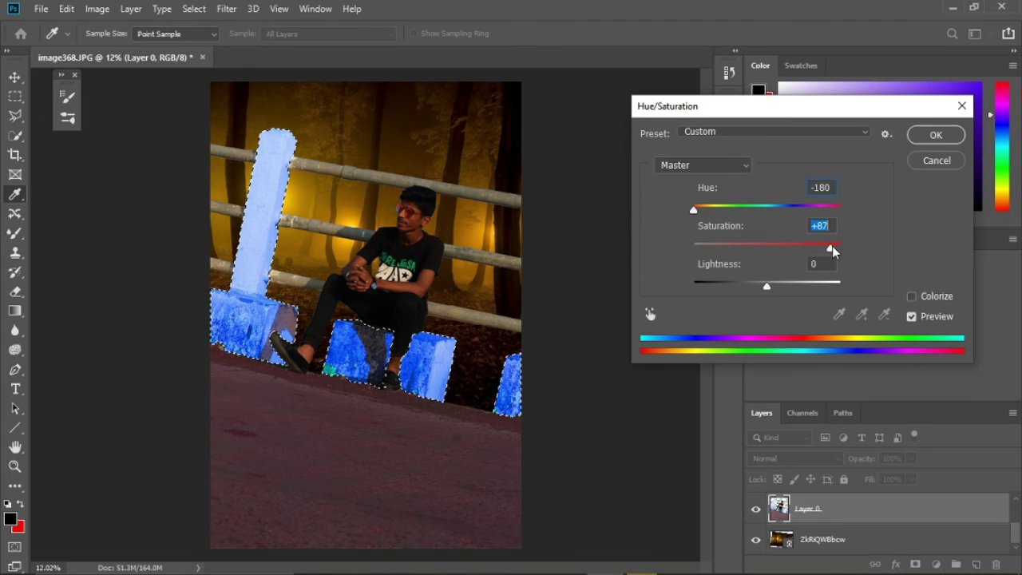
{"action": "left_click_drag", "start_coordinate": [770, 283], "coordinate": [750, 286]}
{"action": "left_click_drag", "start_coordinate": [821, 247], "coordinate": [811, 250]}
{"action": "left_click_drag", "start_coordinate": [694, 210], "coordinate": [705, 210]}
{"action": "left_click", "coordinate": [936, 136]}
{"action": "right_click", "coordinate": [380, 72]}
{"action": "left_click", "coordinate": [420, 80]}
Select all the horizontal fence rails on both sides of the post with the Quick Selection tool
{"action": "mouse_move", "coordinate": [322, 169]}
{"action": "left_mouse_down"}
{"action": "mouse_move", "coordinate": [317, 231]}
{"action": "mouse_move", "coordinate": [337, 233]}
{"action": "mouse_move", "coordinate": [298, 237]}
{"action": "left_mouse_up"}
{"action": "left_click_drag", "start_coordinate": [281, 279], "coordinate": [323, 288]}
{"action": "left_click_drag", "start_coordinate": [456, 253], "coordinate": [512, 261]}
{"action": "left_click_drag", "start_coordinate": [503, 322], "coordinate": [440, 312]}
{"action": "left_click", "coordinate": [232, 155]}
{"action": "left_click", "coordinate": [227, 211]}
{"action": "left_click", "coordinate": [223, 266]}
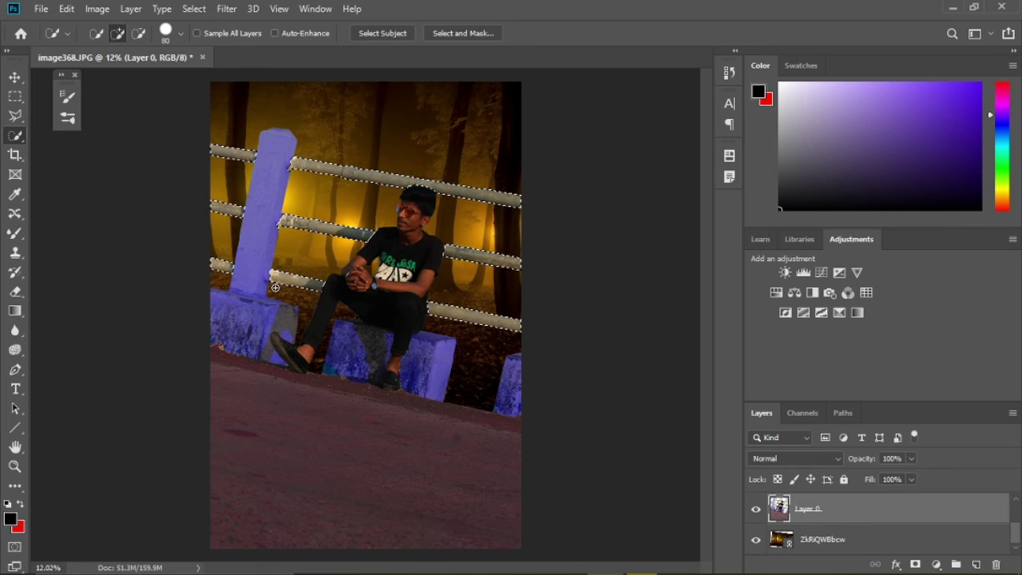
Whiten the selected rails with Hue/Saturation by setting lightness to +47 and raising the saturation, and deselect them
{"action": "key", "text": "ctrl+u"}
{"action": "left_click_drag", "start_coordinate": [767, 289], "coordinate": [803, 287]}
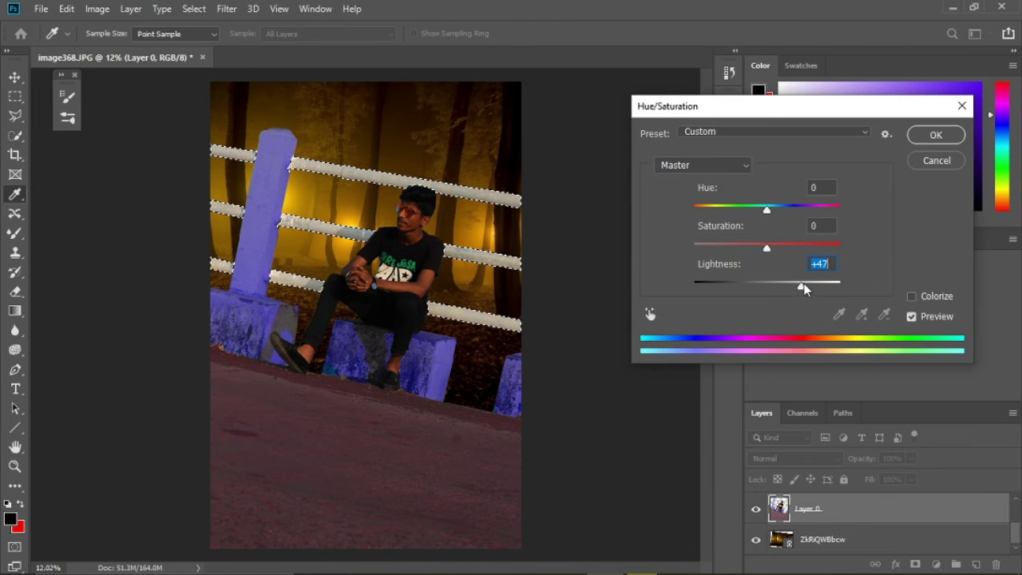
{"action": "left_click_drag", "start_coordinate": [766, 247], "coordinate": [789, 252]}
{"action": "key", "text": "Tab"}
{"action": "left_click", "coordinate": [936, 134]}
{"action": "key", "text": "ctrl+d"}
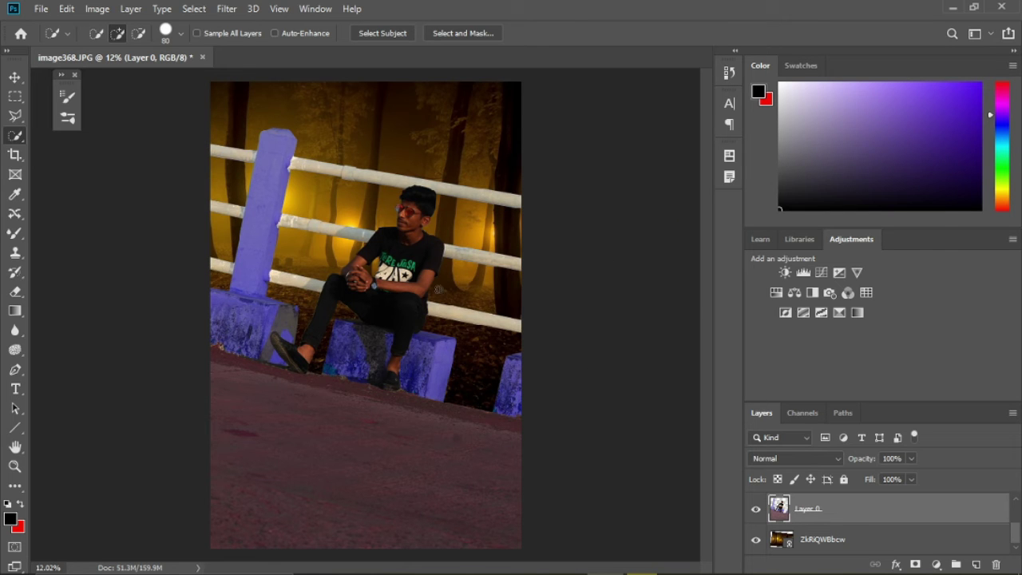
Select the skin of the man's face and neck without shirt, hair and sunglasses, and brighten it with Curves
{"action": "left_click_drag", "start_coordinate": [412, 227], "coordinate": [415, 242]}
{"action": "left_click", "coordinate": [392, 256], "text": "alt"}
{"action": "left_click", "coordinate": [428, 201], "text": "alt"}
{"action": "left_click", "coordinate": [405, 210], "text": "alt"}
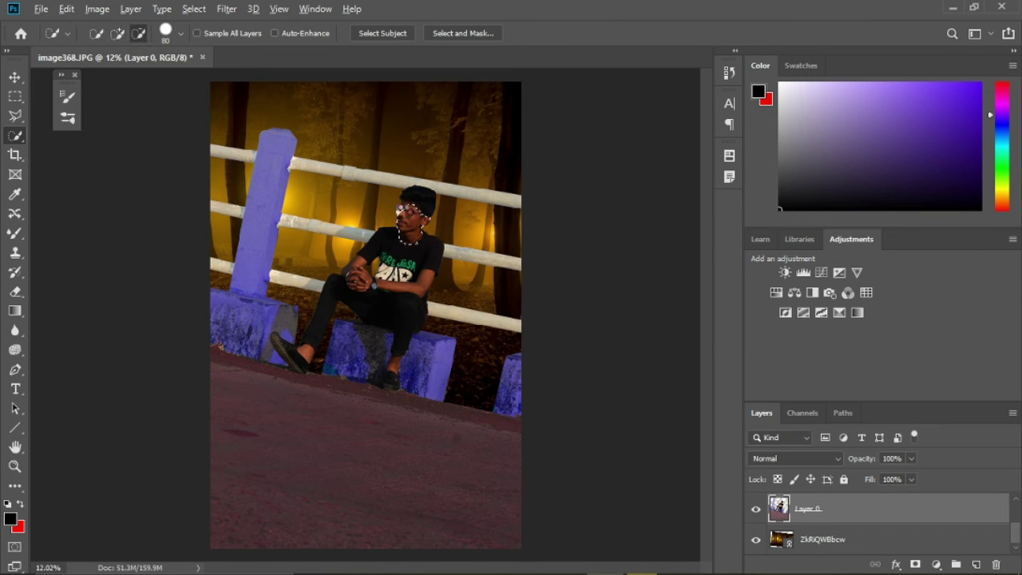
{"action": "key", "text": "ctrl+m"}
{"action": "mouse_move", "coordinate": [757, 150]}
{"action": "left_mouse_down"}
{"action": "mouse_move", "coordinate": [683, 142]}
{"action": "mouse_move", "coordinate": [721, 141]}
{"action": "mouse_move", "coordinate": [714, 150]}
{"action": "left_mouse_up"}
{"action": "key", "text": "Return"}
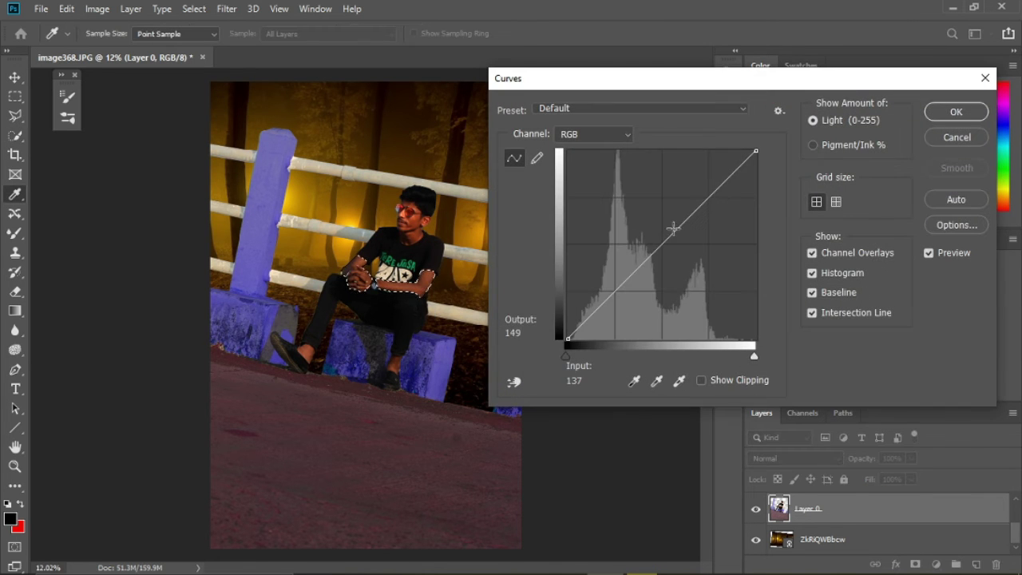
Brighten the skin of the man's arms and hands, and of his ankles, with Curves and clear the selection
{"action": "left_click_drag", "start_coordinate": [670, 228], "coordinate": [678, 207]}
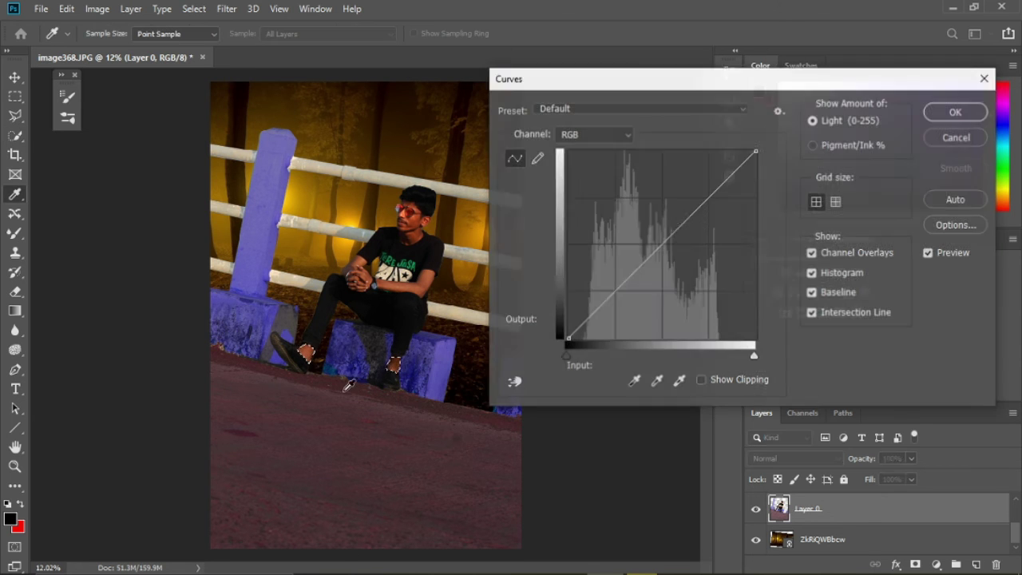
{"action": "left_click_drag", "start_coordinate": [667, 230], "coordinate": [667, 205]}
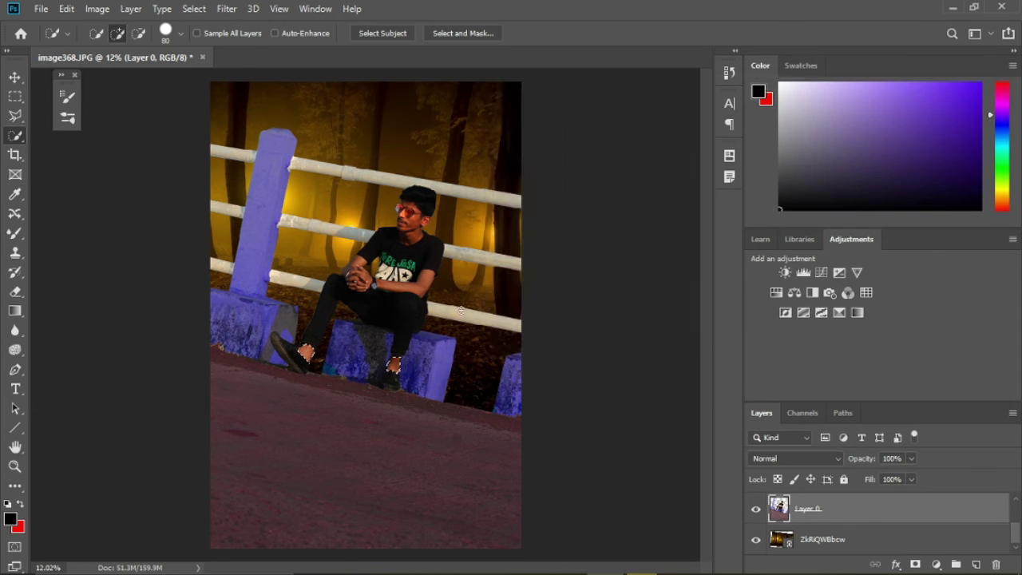
{"action": "right_click", "coordinate": [410, 356]}
{"action": "left_click", "coordinate": [447, 88]}
Apply a Gaussian Blur with a radius of 2.8 pixels to the forest image layer
{"action": "left_click", "coordinate": [830, 543]}
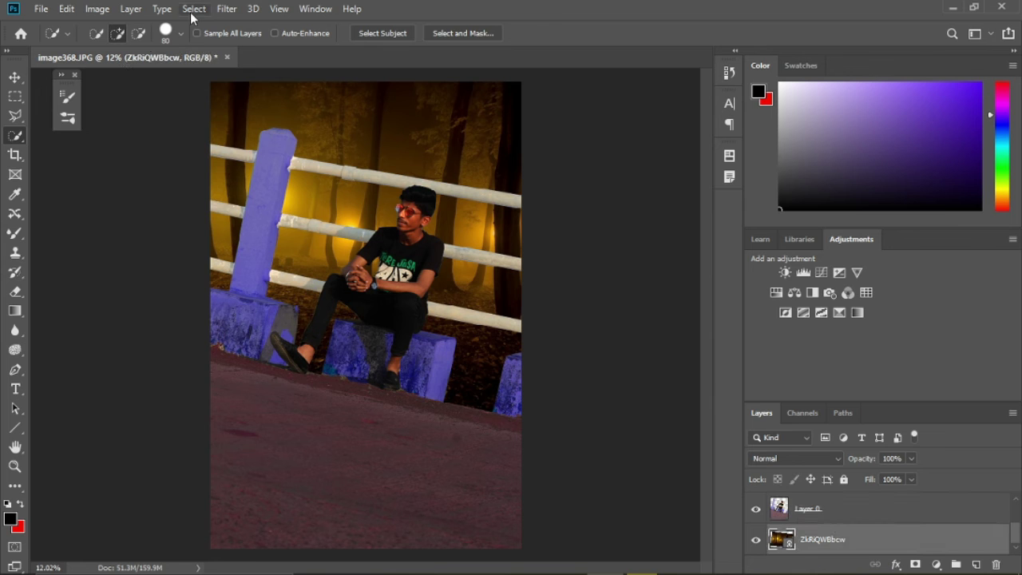
{"action": "left_click", "coordinate": [227, 9]}
{"action": "mouse_move", "coordinate": [264, 176]}
{"action": "left_click", "coordinate": [434, 231]}
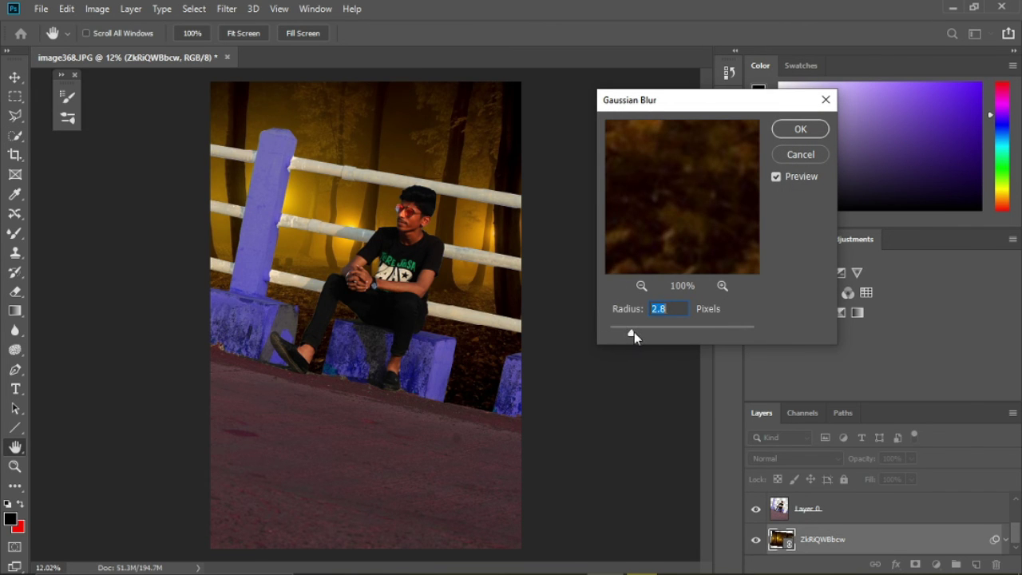
{"action": "left_click_drag", "start_coordinate": [641, 334], "coordinate": [631, 334]}
{"action": "left_click", "coordinate": [801, 131]}
Add a Brightness/Contrast adjustment directly above the forest layer and lower its brightness to darken the background
{"action": "left_click", "coordinate": [936, 564]}
{"action": "left_click", "coordinate": [951, 347]}
{"action": "left_click_drag", "start_coordinate": [760, 246], "coordinate": [738, 241]}
{"action": "left_click", "coordinate": [867, 141]}
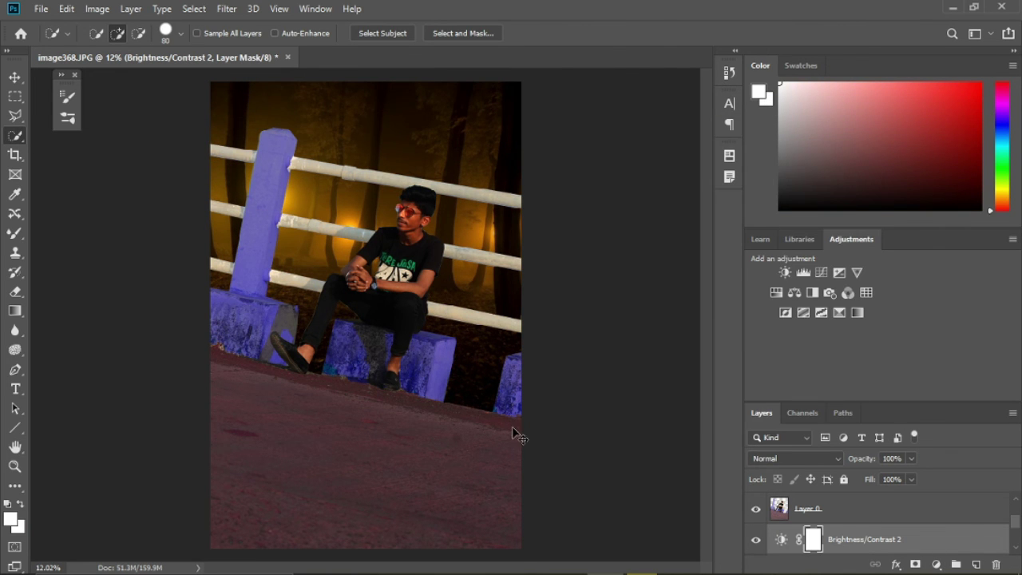